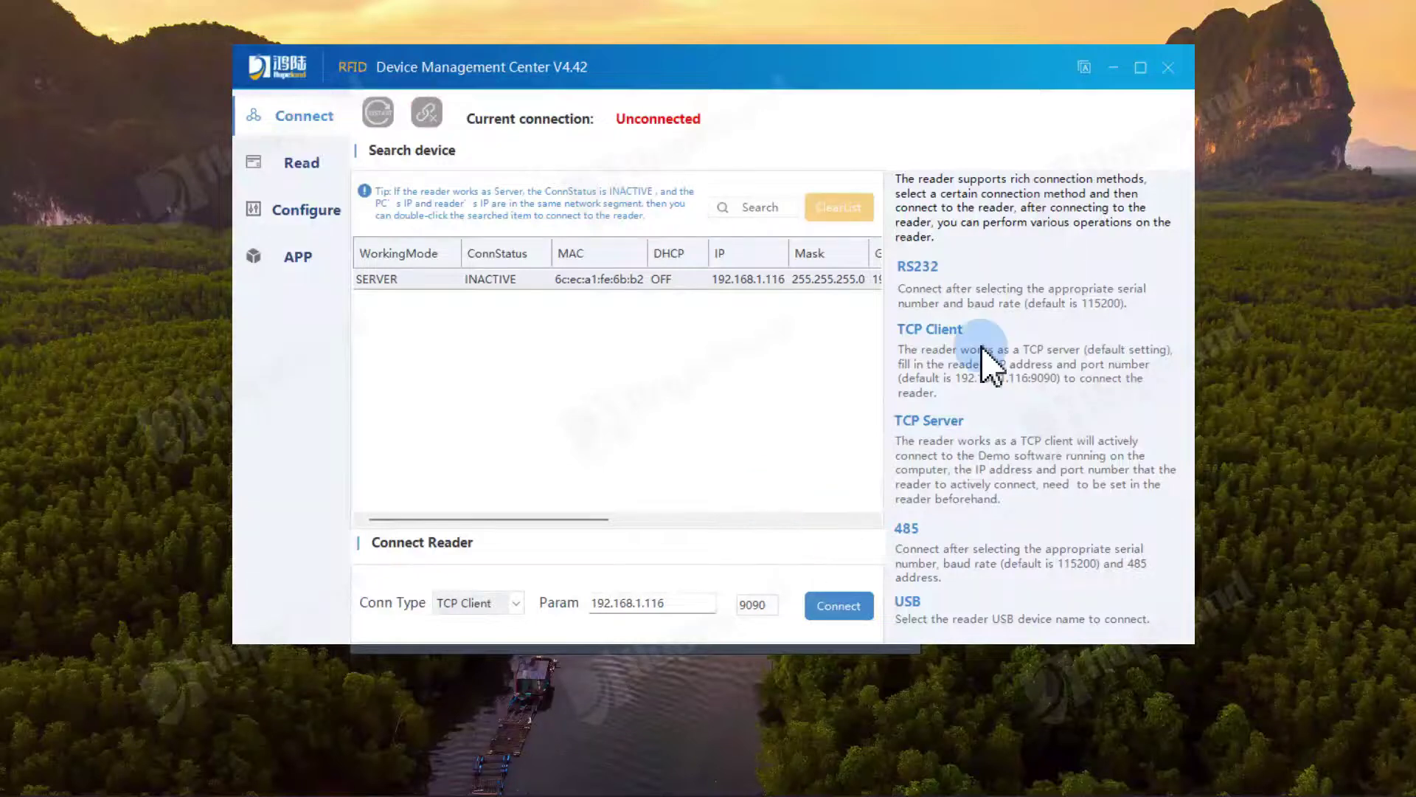
Maximize the window and connect to the reader at 192.168.1.116:9090 as a TCP Client
{"action": "left_click", "coordinate": [1143, 71]}
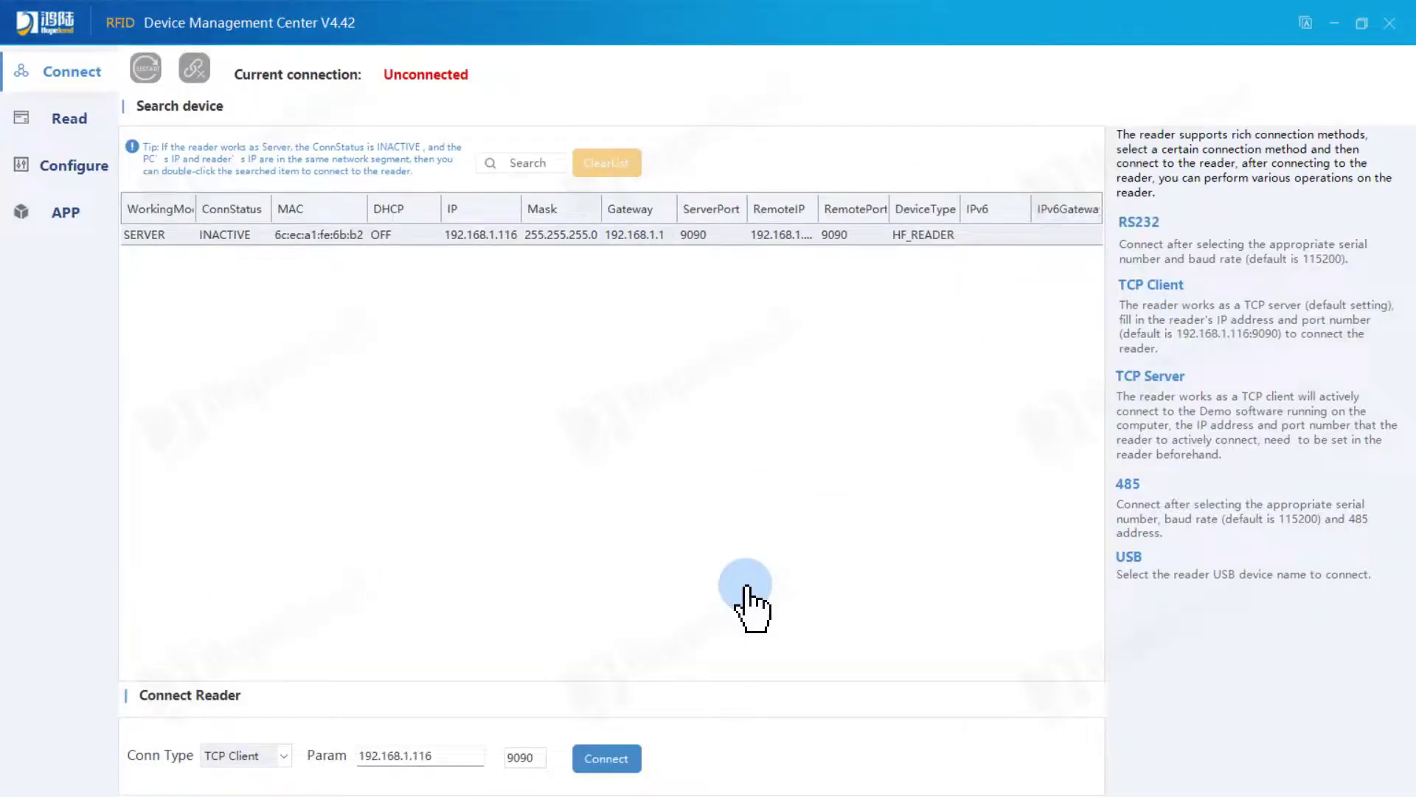
{"action": "left_click", "coordinate": [625, 766]}
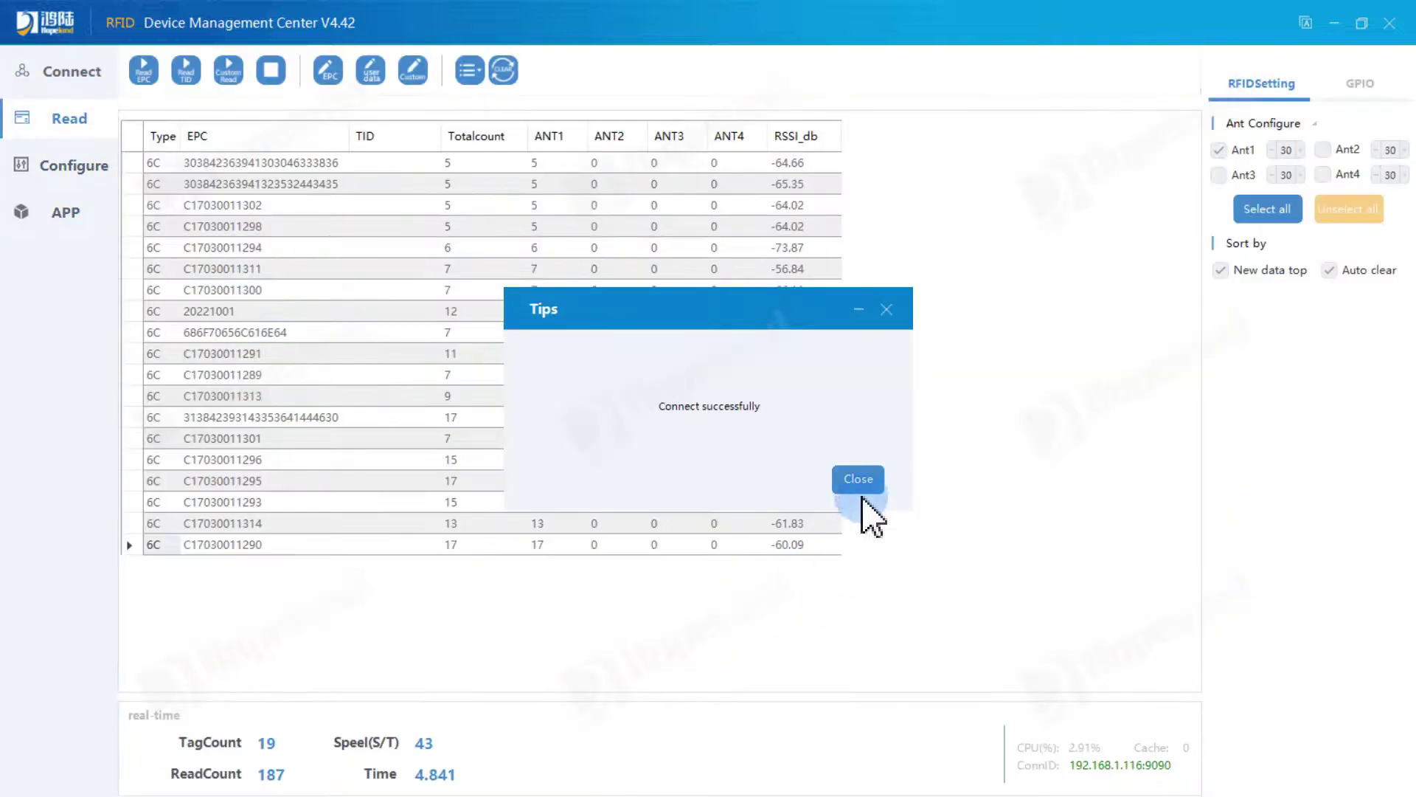
Dismiss the connection tip, expand the antennas to Ant1–Ant24, and lower Ant1 power to 29
{"action": "left_click", "coordinate": [856, 480]}
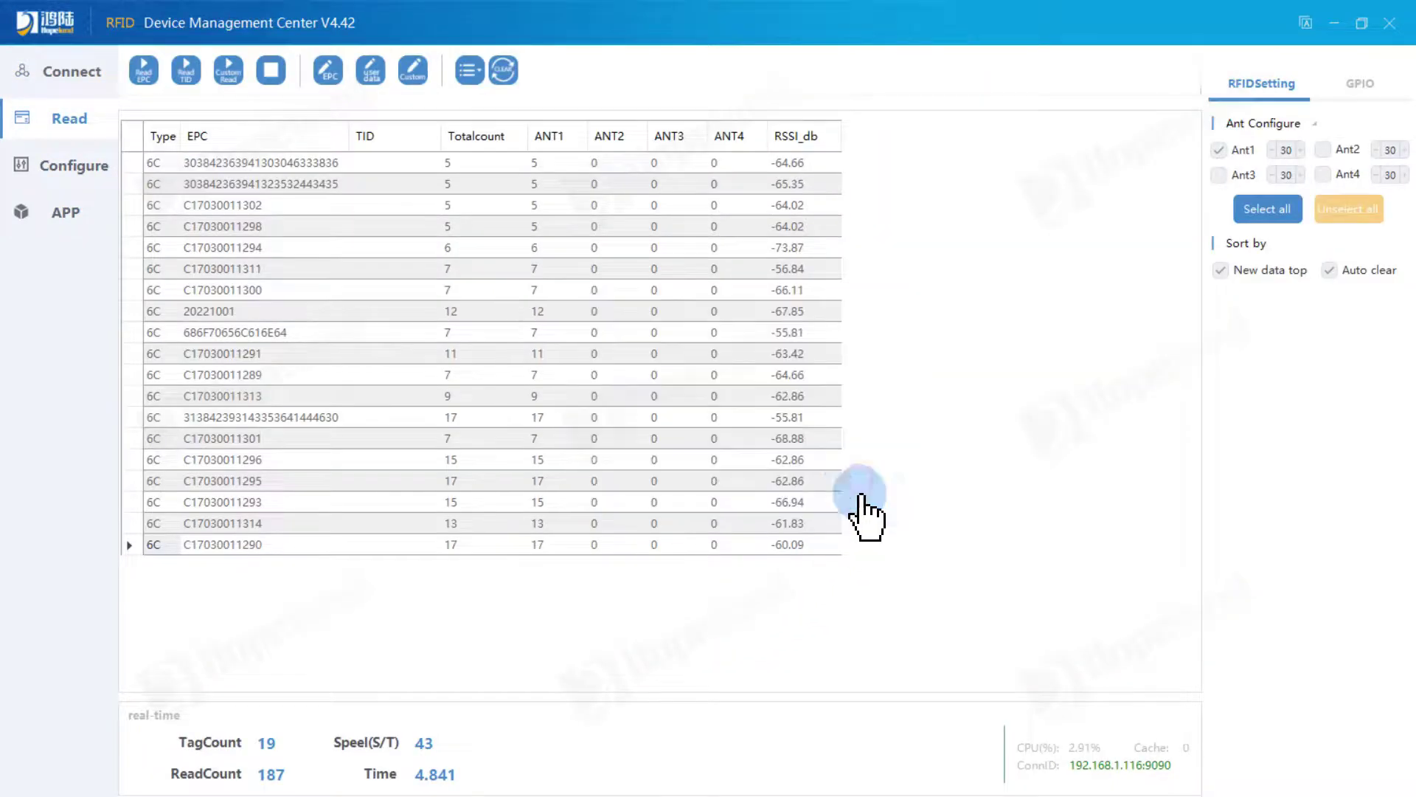
{"action": "left_click", "coordinate": [1315, 124]}
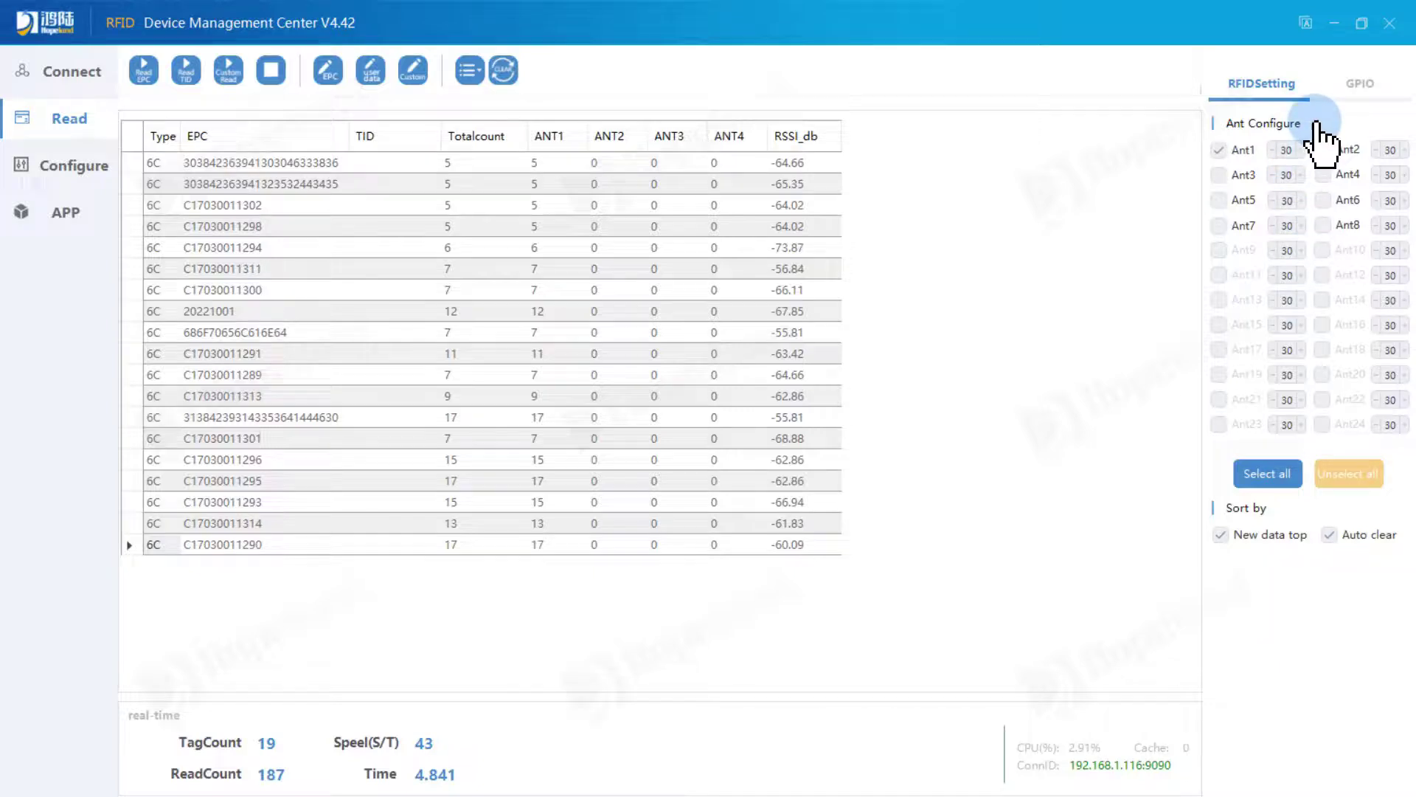
{"action": "left_click", "coordinate": [1315, 124]}
{"action": "left_click", "coordinate": [1315, 124]}
{"action": "left_click", "coordinate": [1272, 592]}
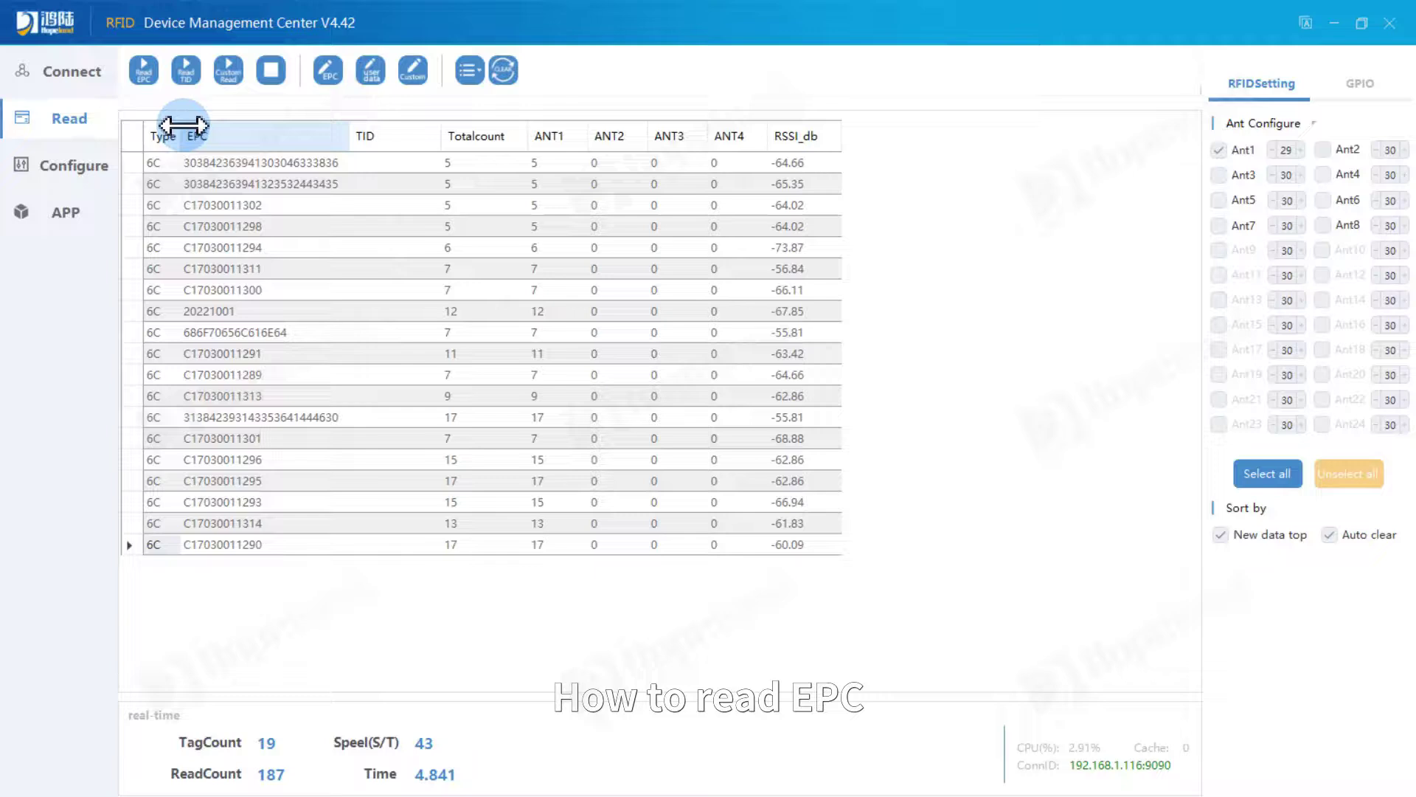
Run and stop an EPC read, then a TID read, listing 27 tags with their TIDs
{"action": "left_click", "coordinate": [142, 72]}
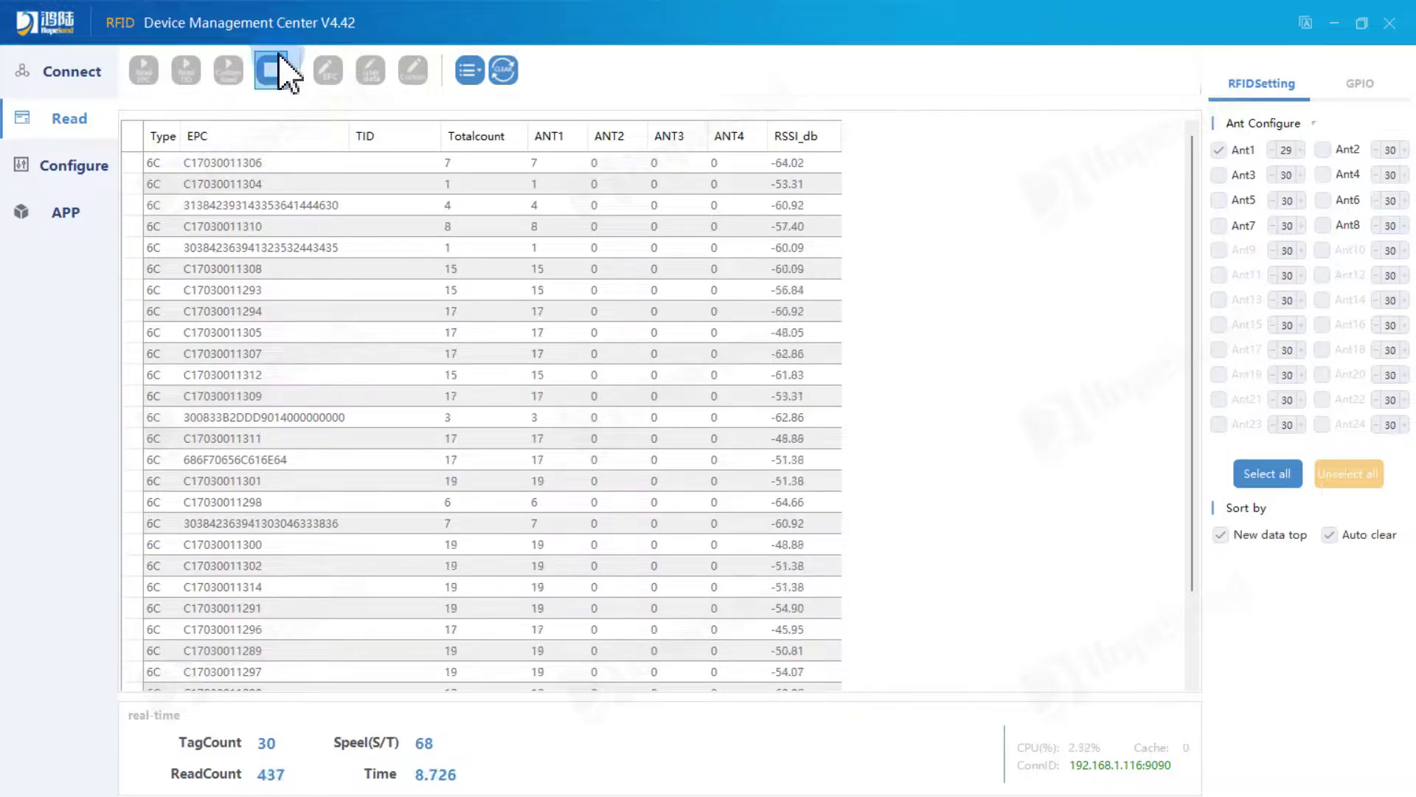
{"action": "left_click", "coordinate": [273, 72]}
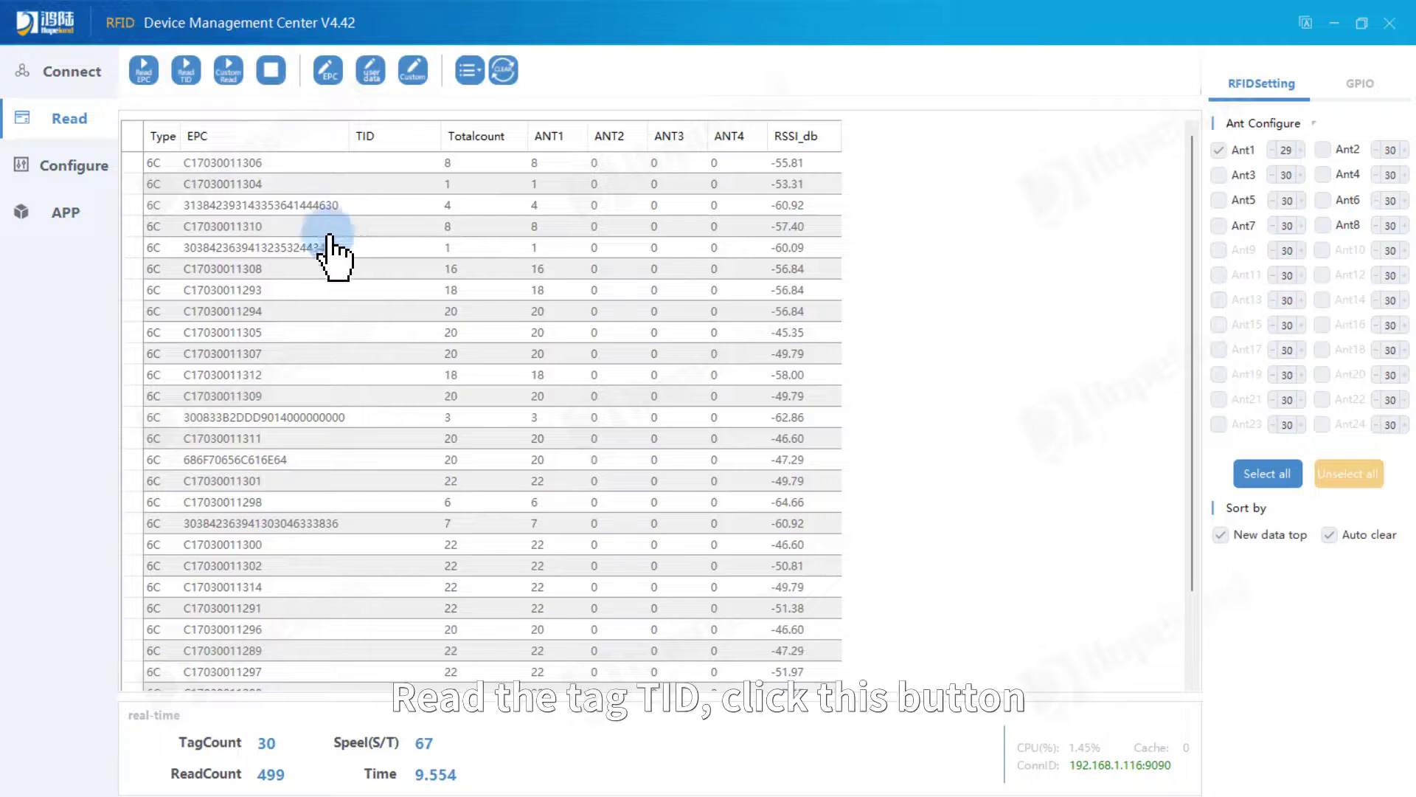
{"action": "left_click", "coordinate": [189, 74]}
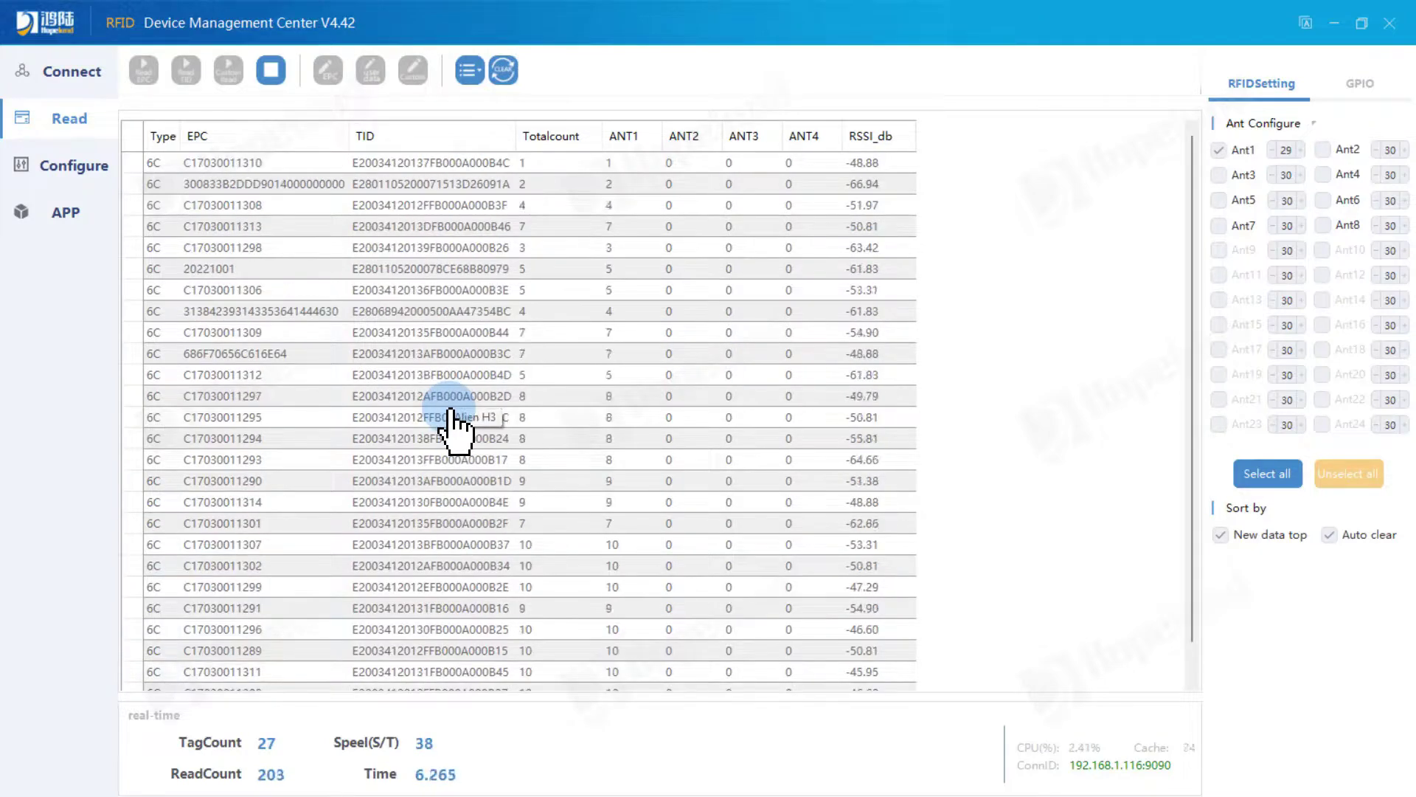
{"action": "left_click", "coordinate": [271, 70]}
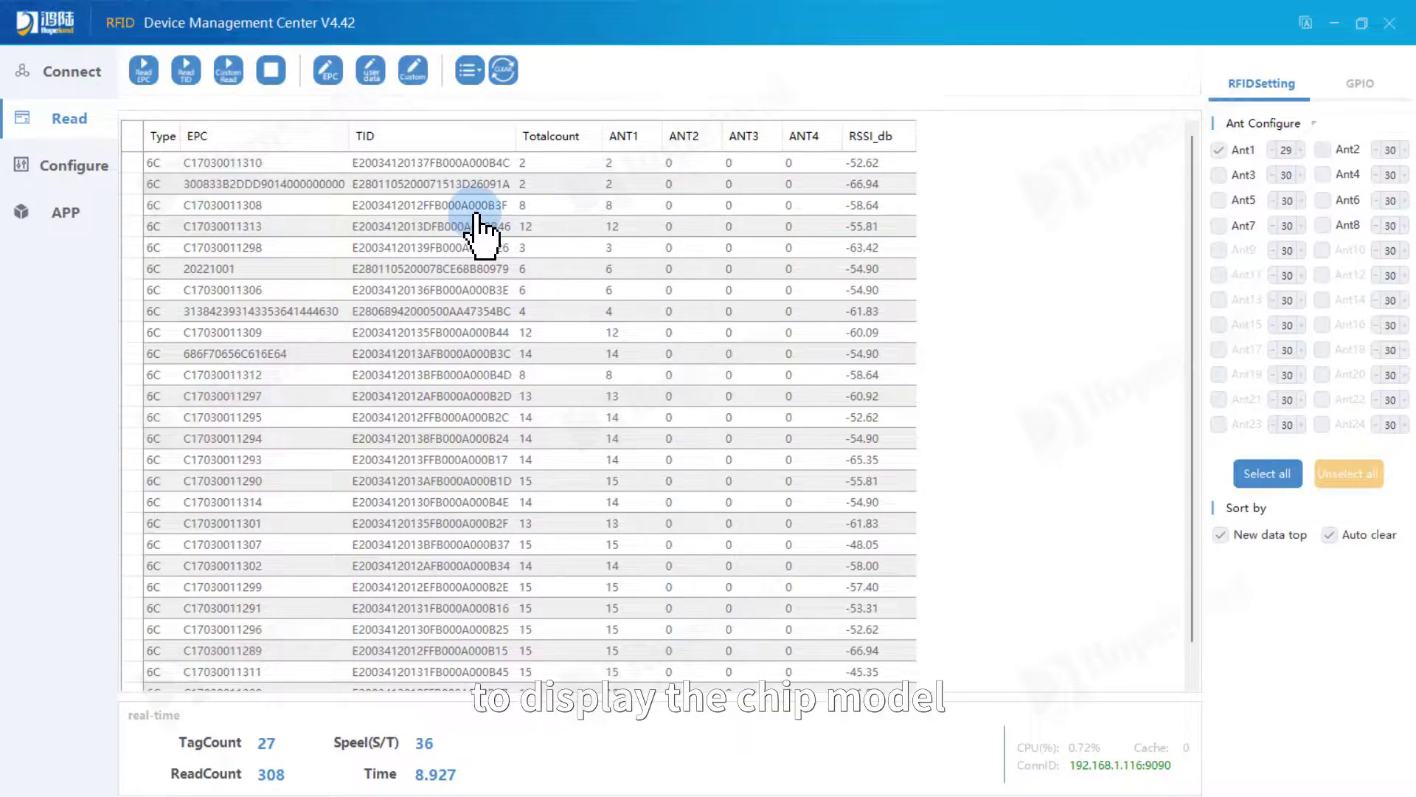
{"action": "mouse_move", "coordinate": [476, 211]}
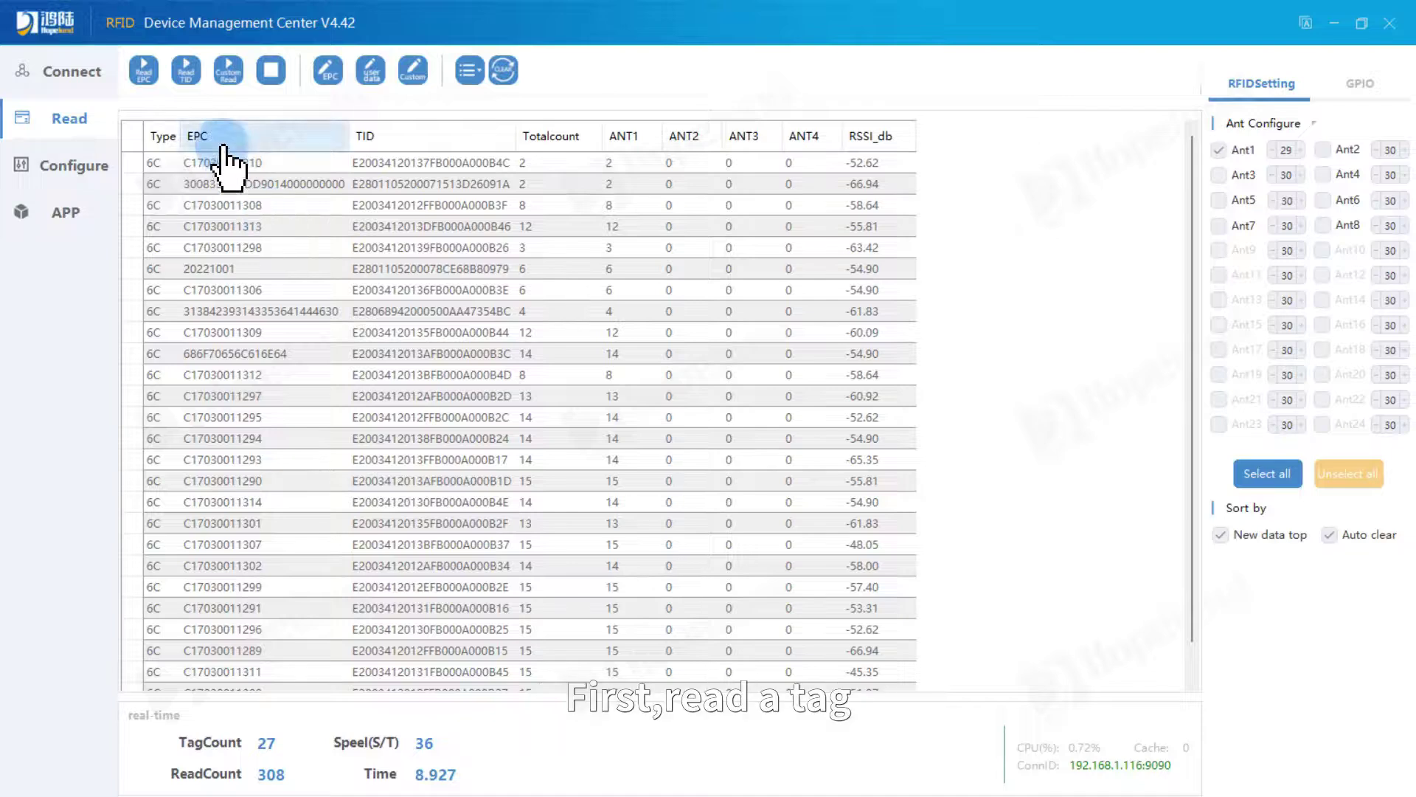
After a quick TID read, set Ant1 power to 20
{"action": "left_click", "coordinate": [186, 71]}
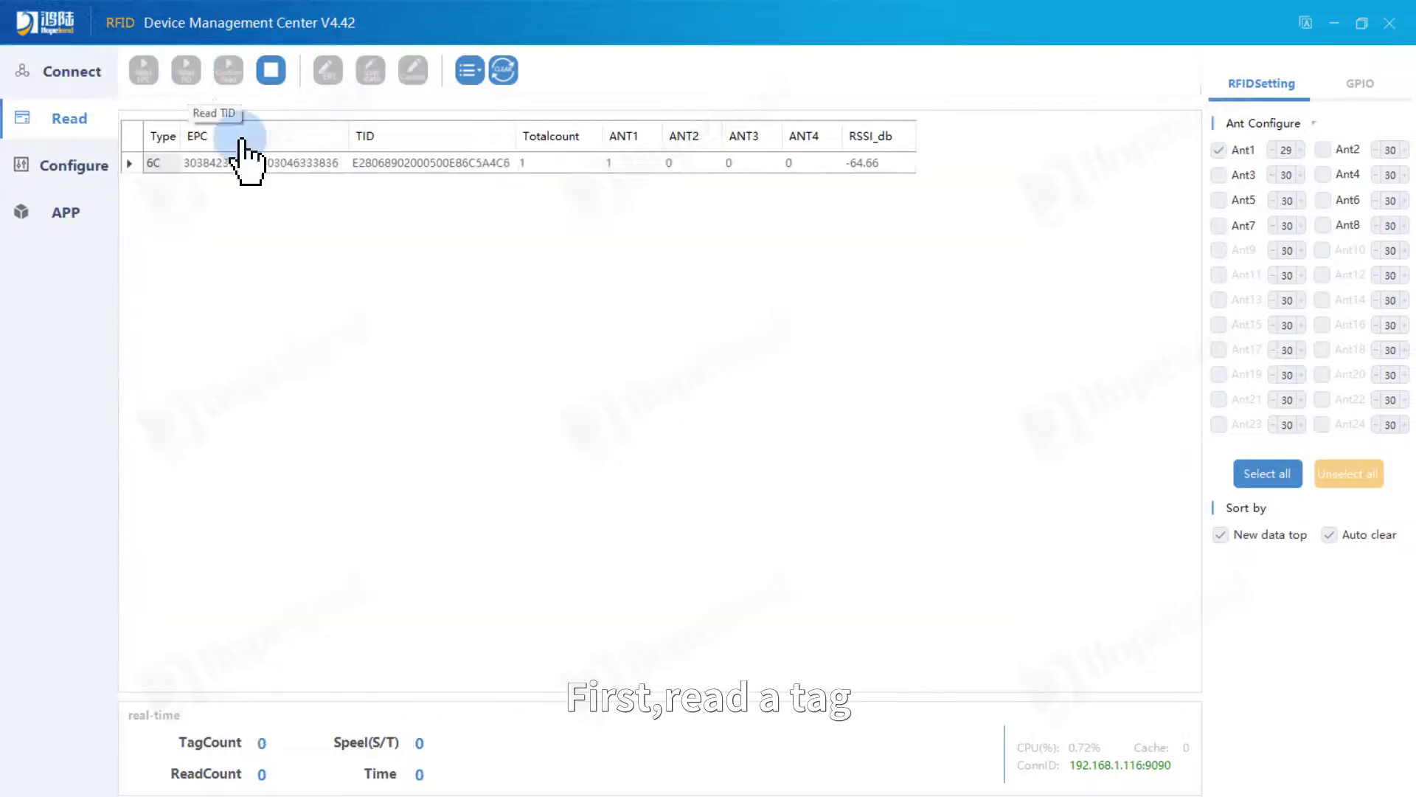
{"action": "left_click", "coordinate": [271, 70]}
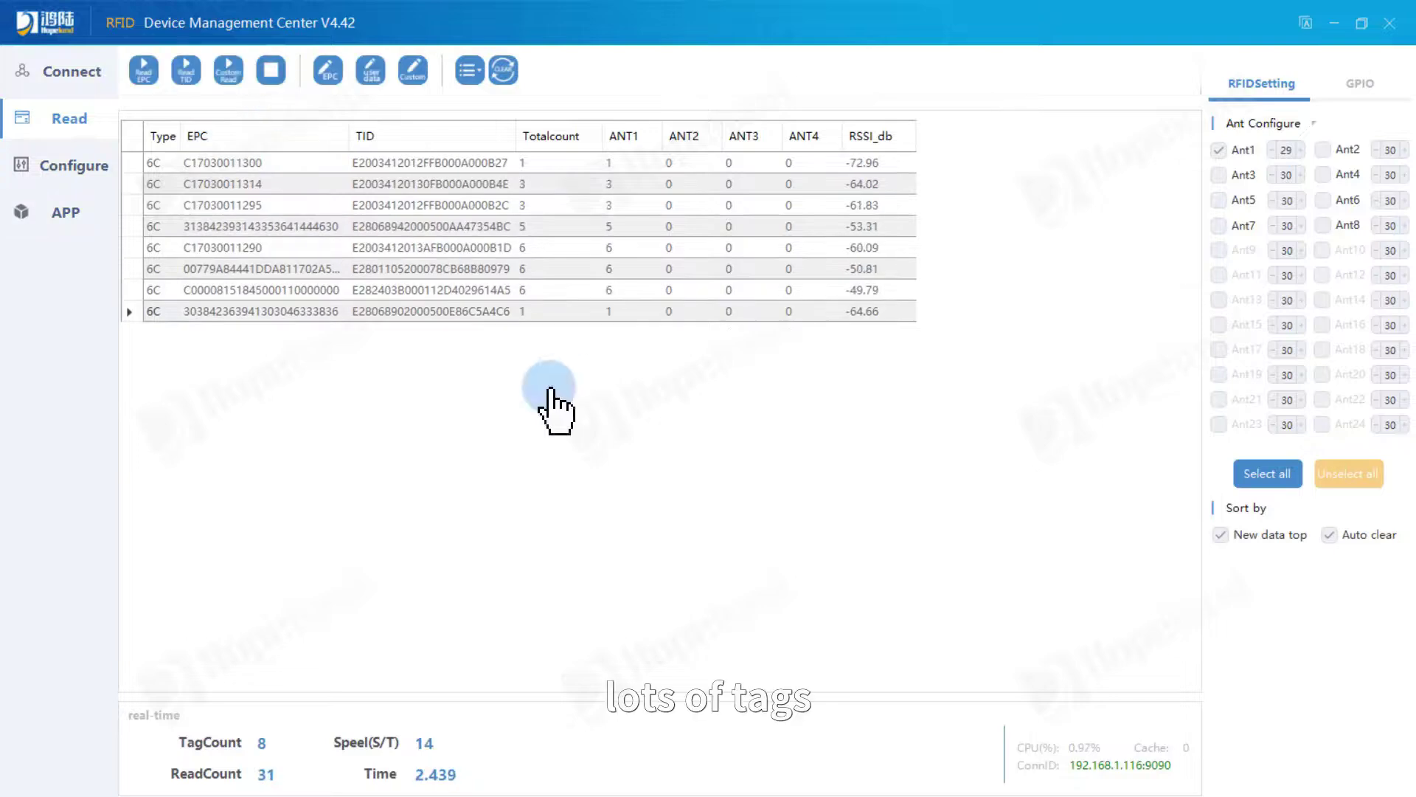
{"action": "left_click", "coordinate": [1289, 150]}
{"action": "key", "text": "BackSpace"}
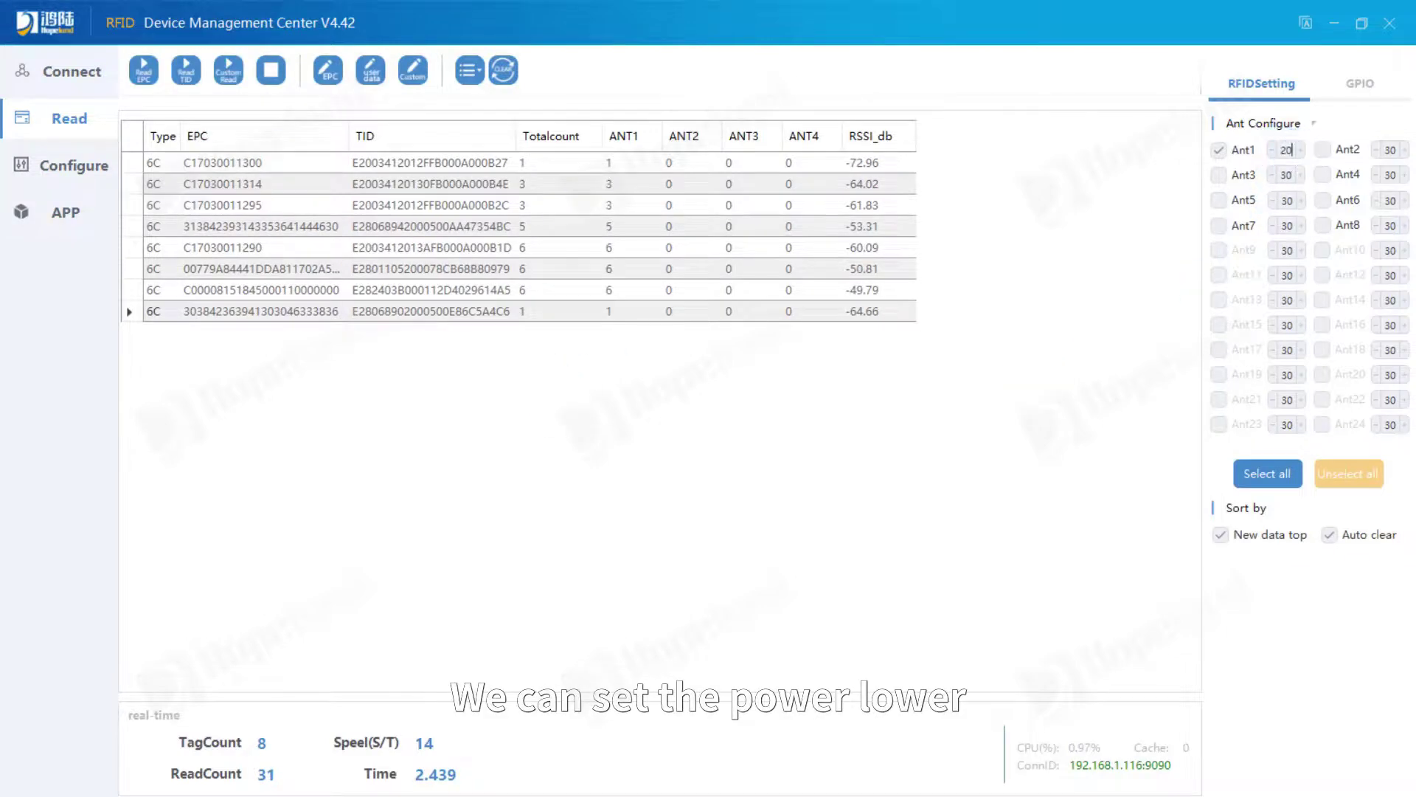
{"action": "left_click", "coordinate": [1262, 170]}
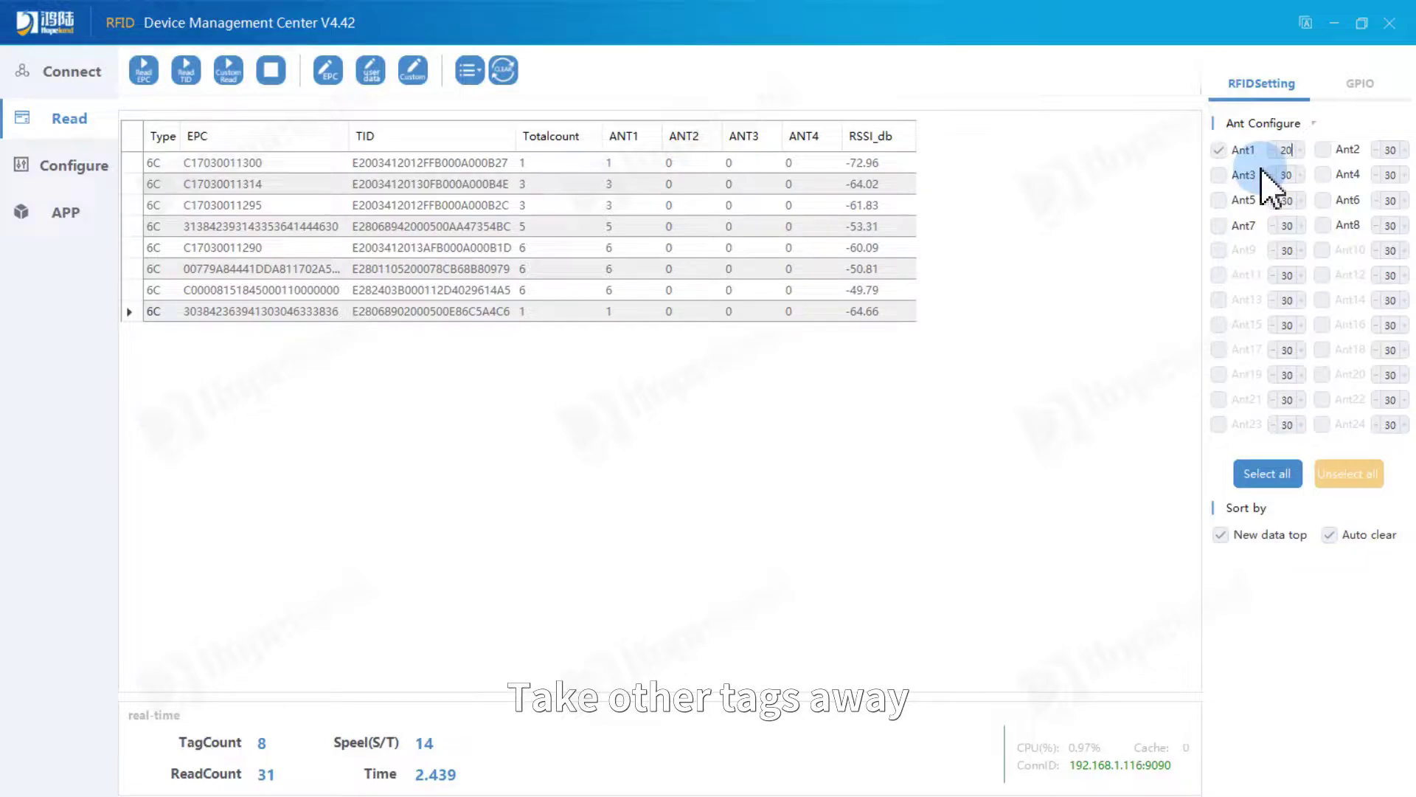
Re-read to get the single tag 00779A84441DDA811702A5A6, and auto-fit the EPC and TID columns
{"action": "left_click", "coordinate": [186, 72]}
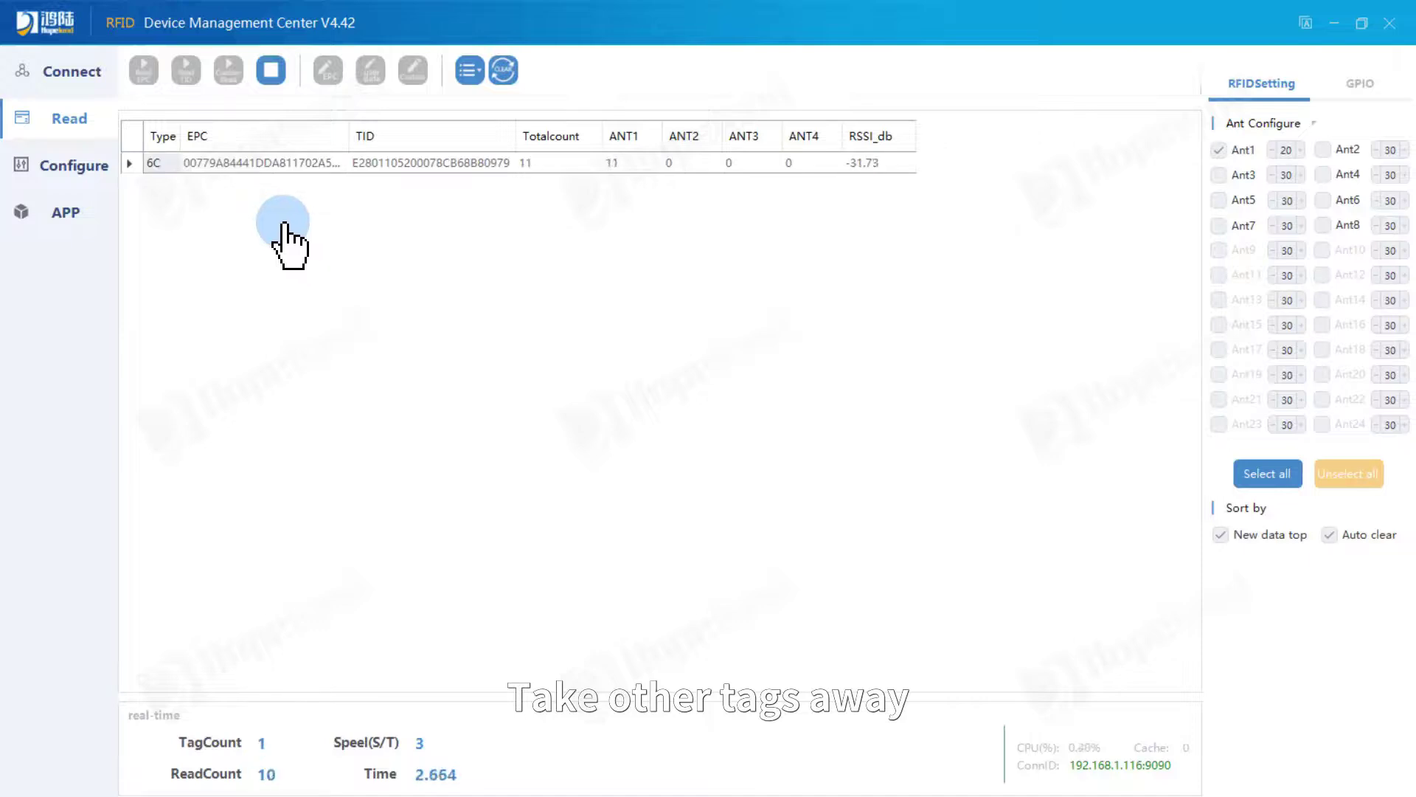
{"action": "left_click", "coordinate": [280, 81]}
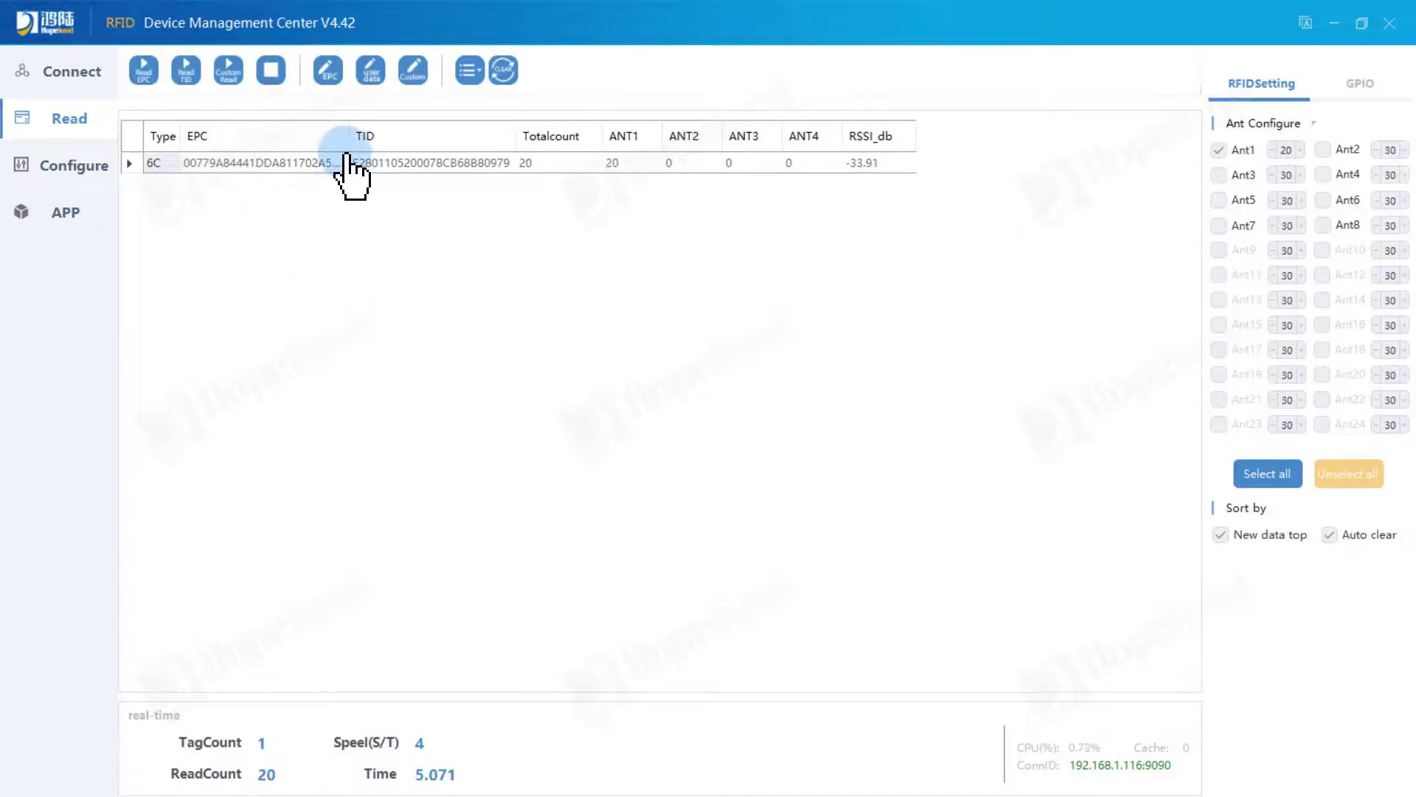
{"action": "double_click", "coordinate": [351, 135]}
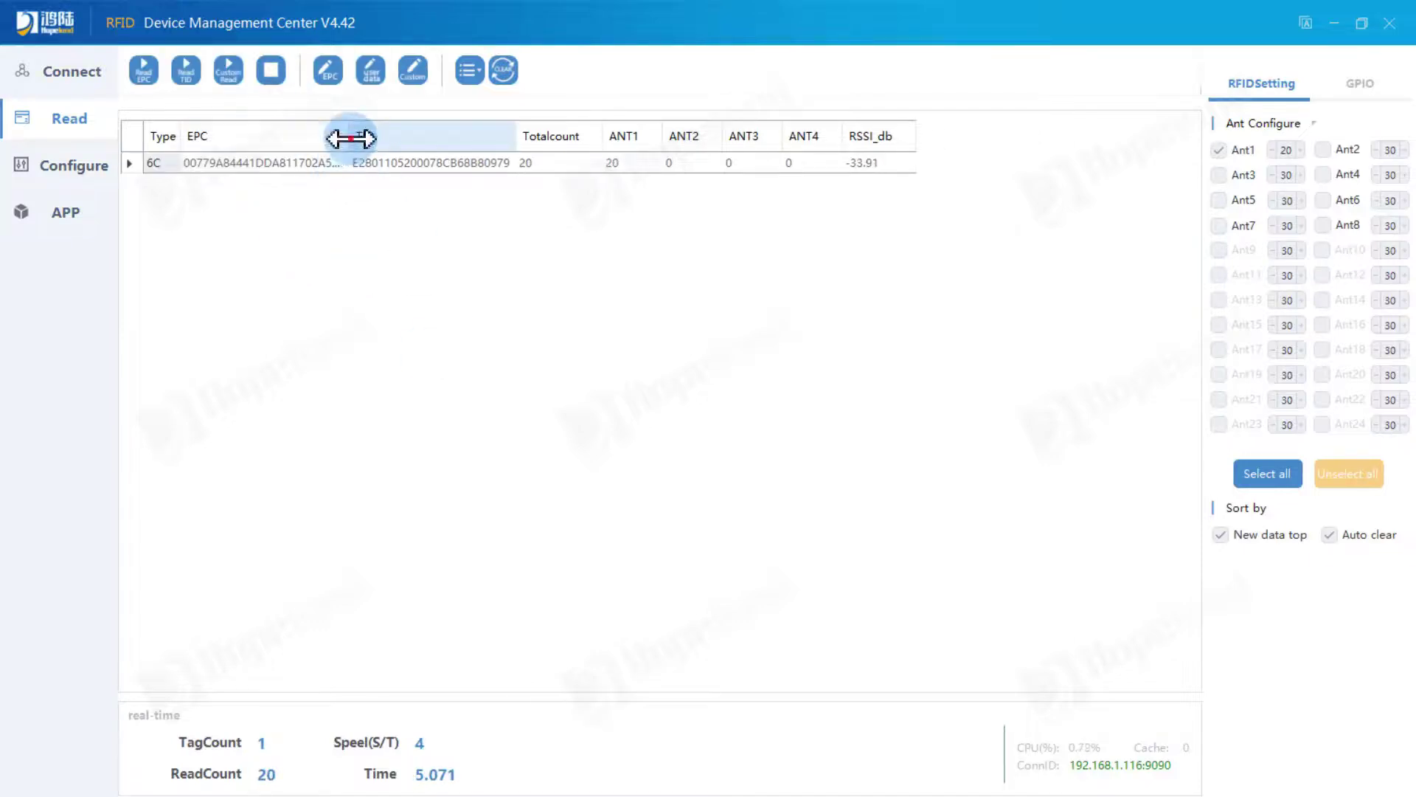
{"action": "double_click", "coordinate": [520, 136]}
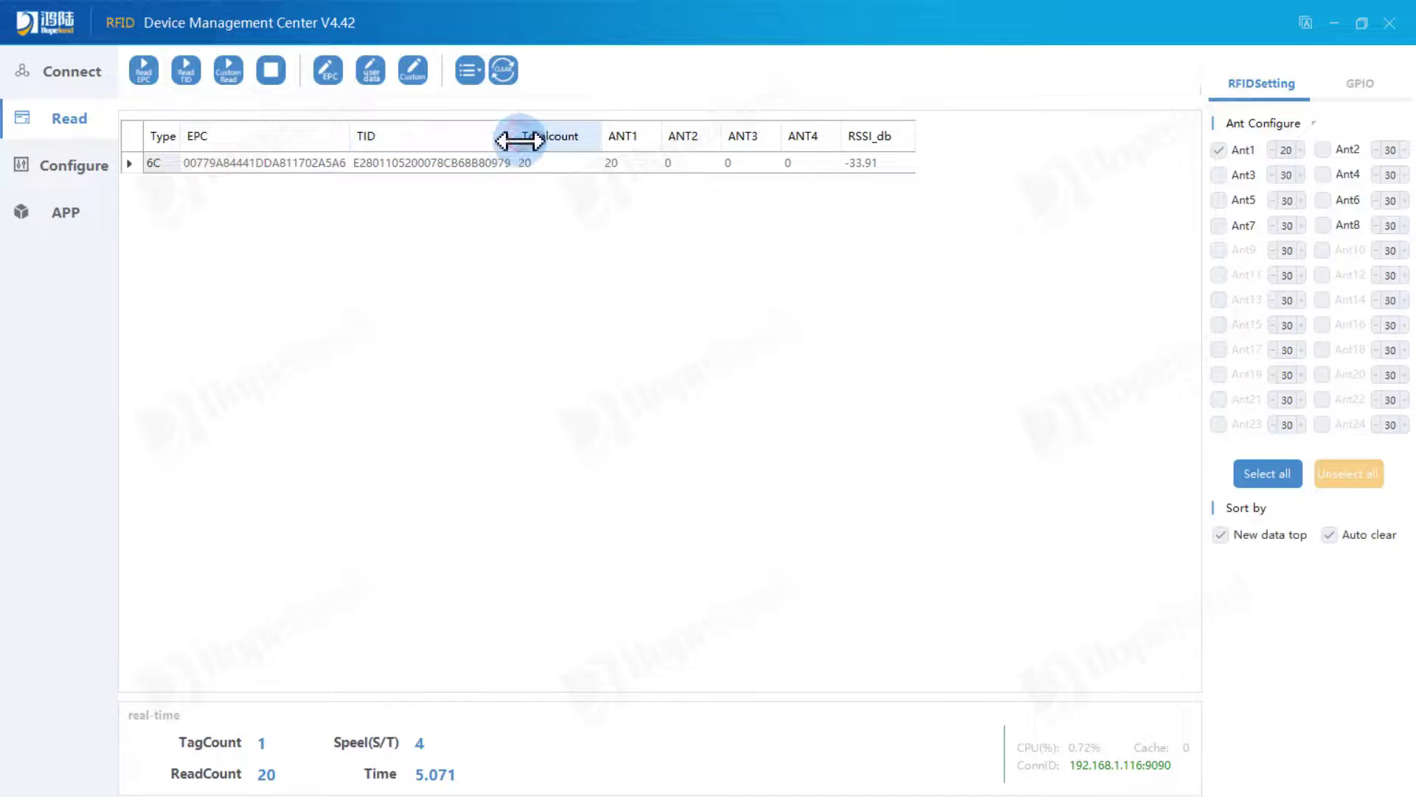
Write EPC aaaabbbbccccdddd1111222 (6 words) to the selected tag and close the Write OK tip
{"action": "left_click", "coordinate": [389, 165]}
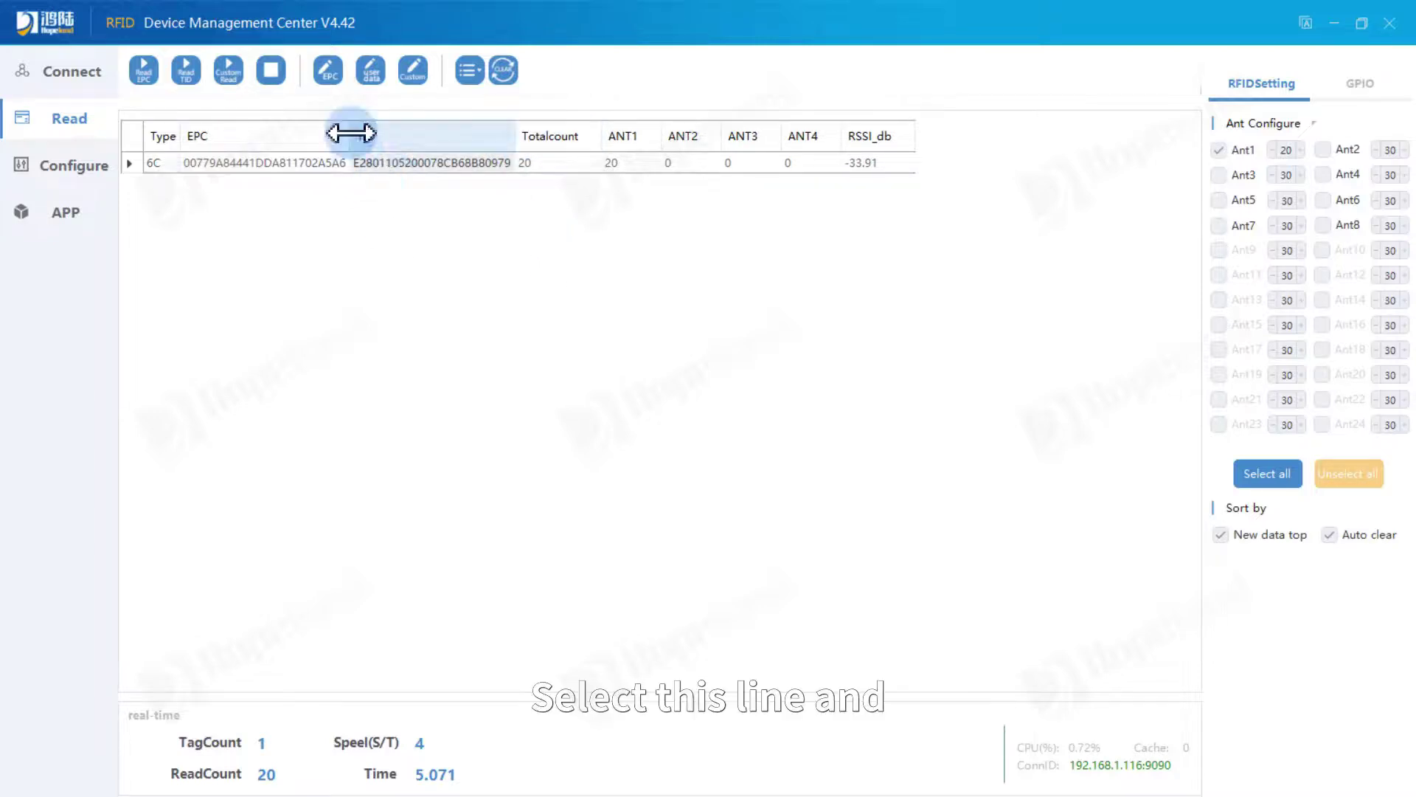
{"action": "left_click", "coordinate": [328, 71]}
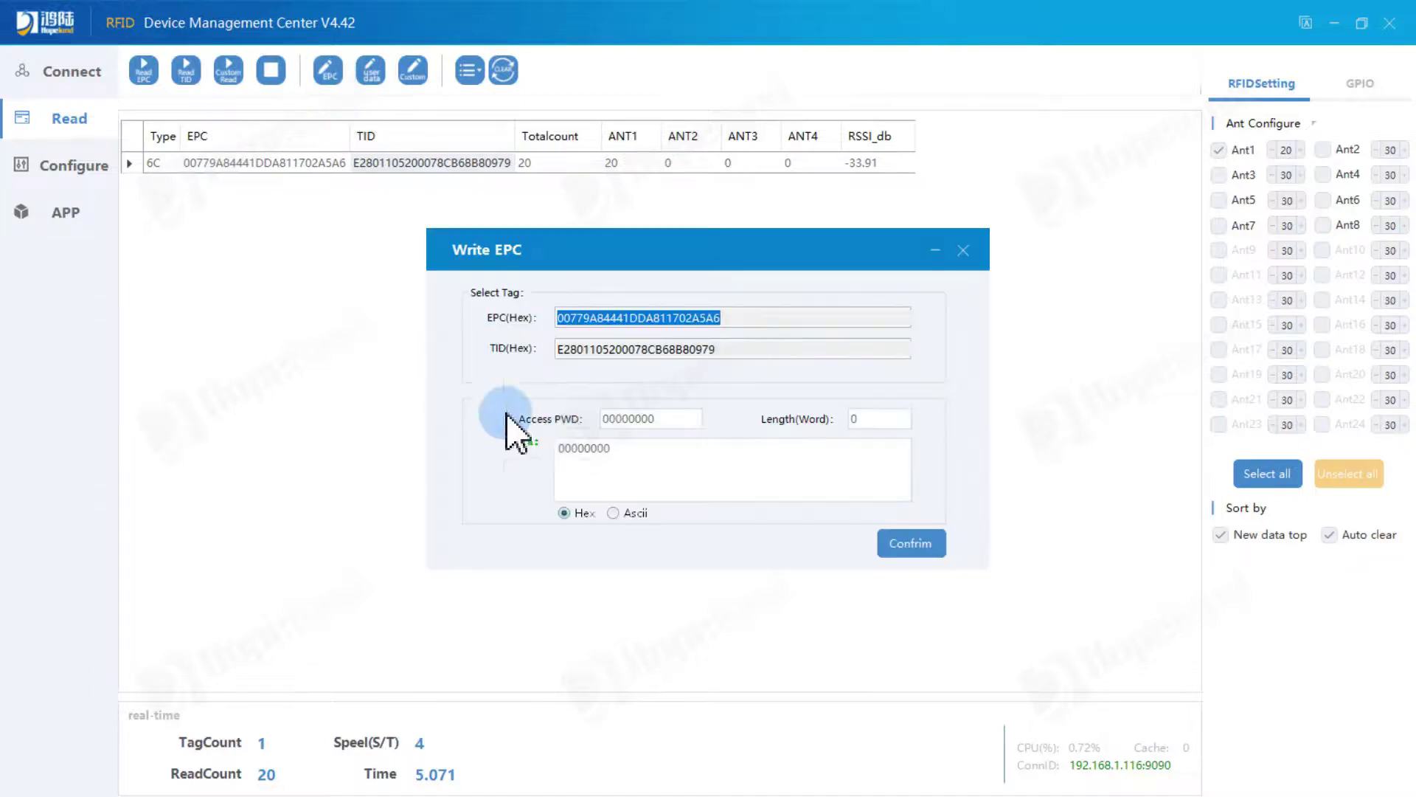
{"action": "left_click", "coordinate": [629, 457]}
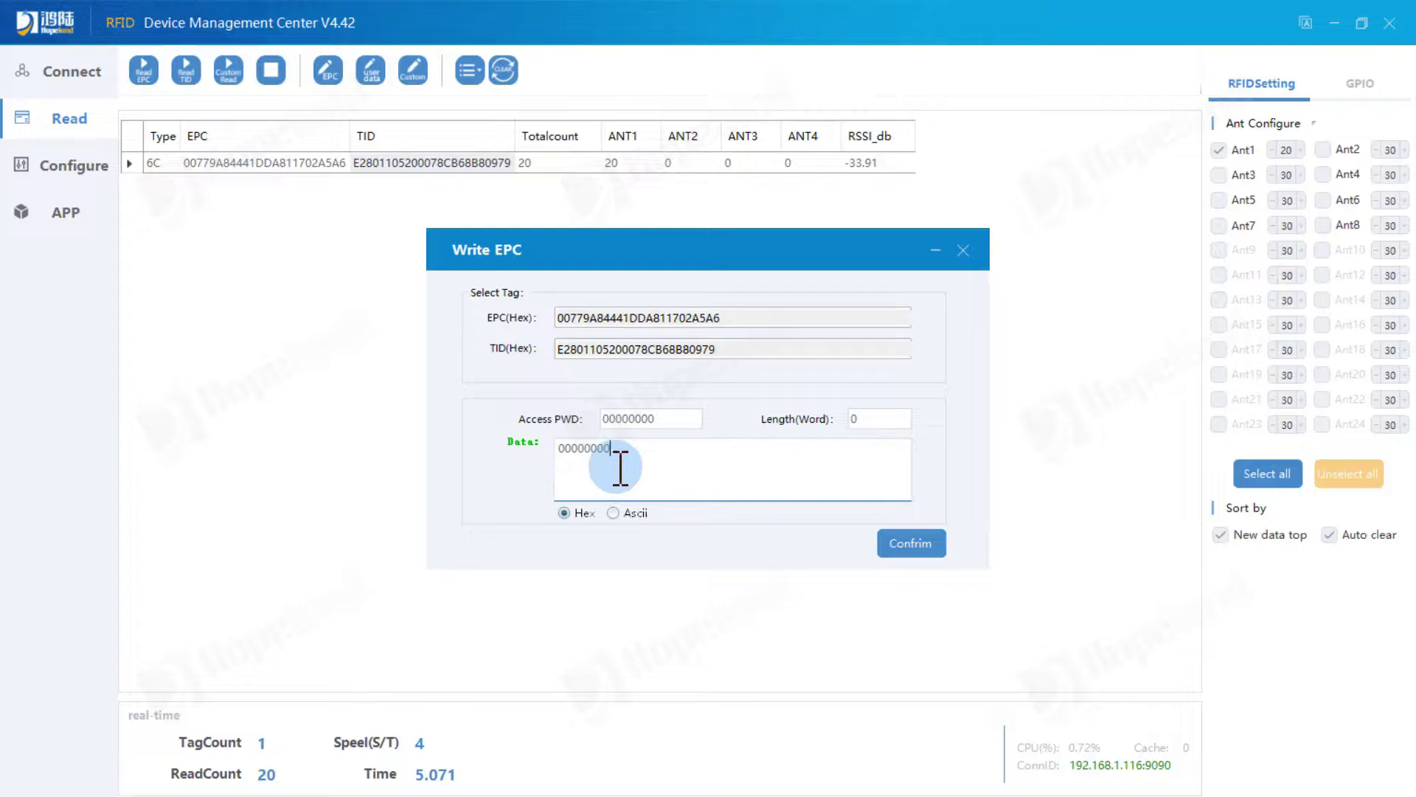
{"action": "key", "text": "BackSpace"}
{"action": "key", "text": "BackSpace"}
{"action": "type", "text": "aaaabbbbccccdddd"}
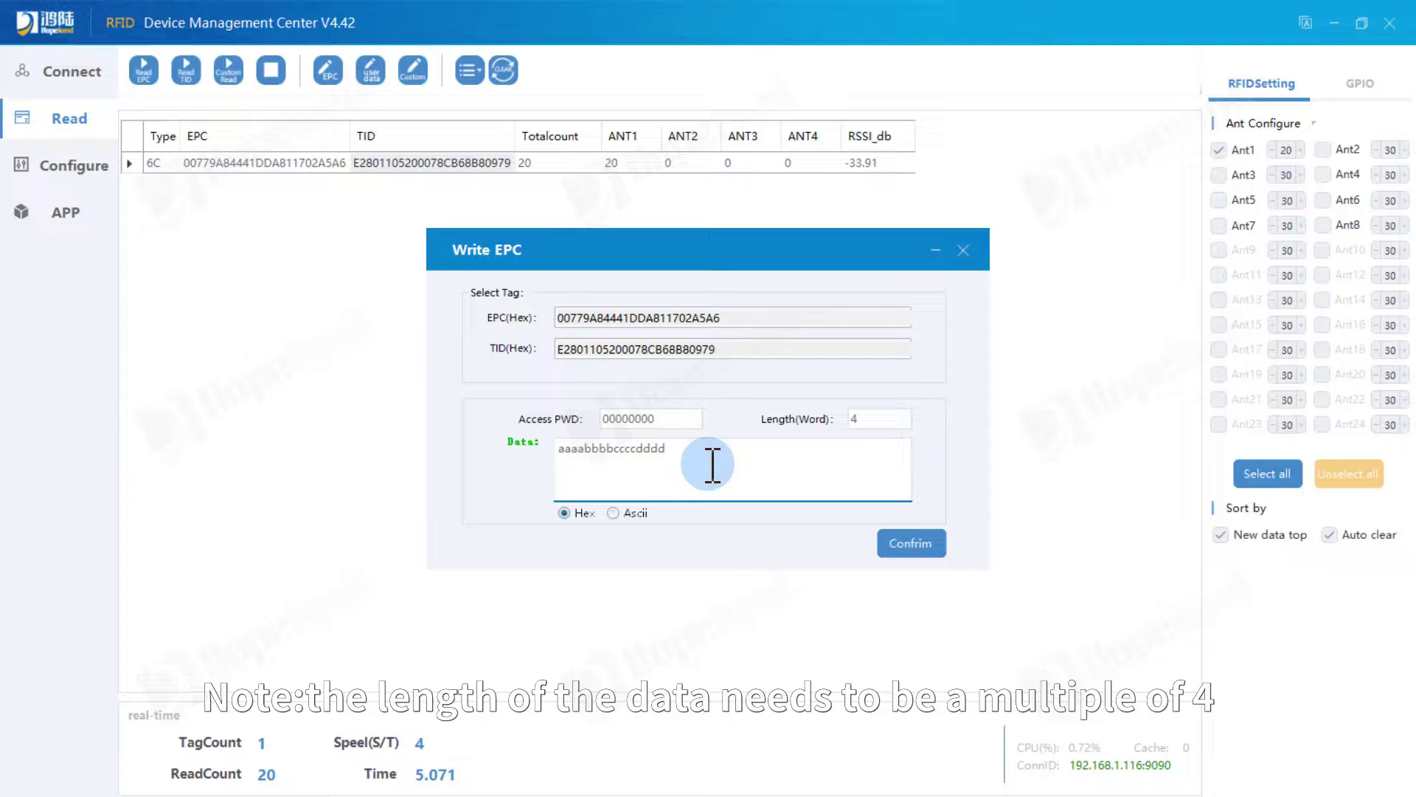
{"action": "type", "text": "1112222"}
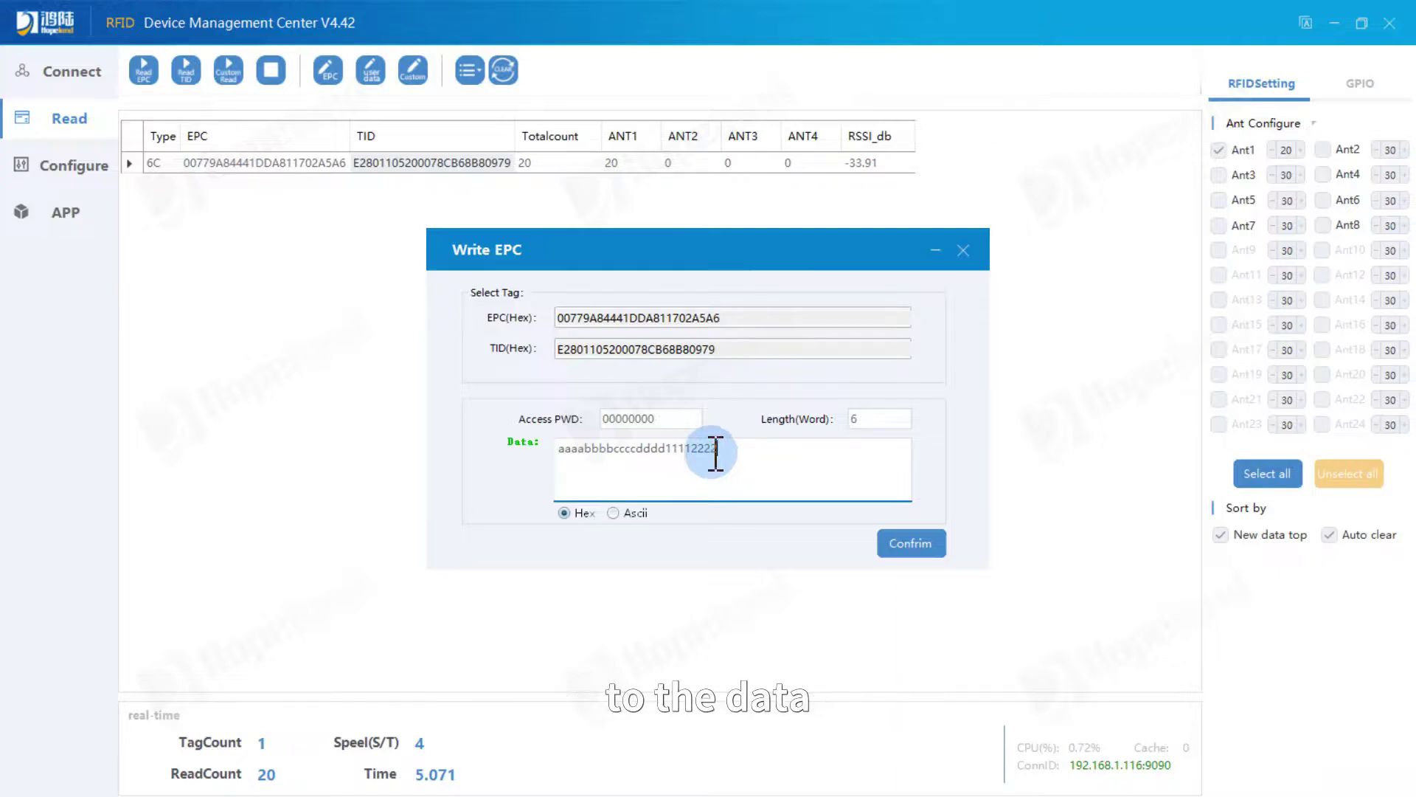
{"action": "key", "text": "BackSpace"}
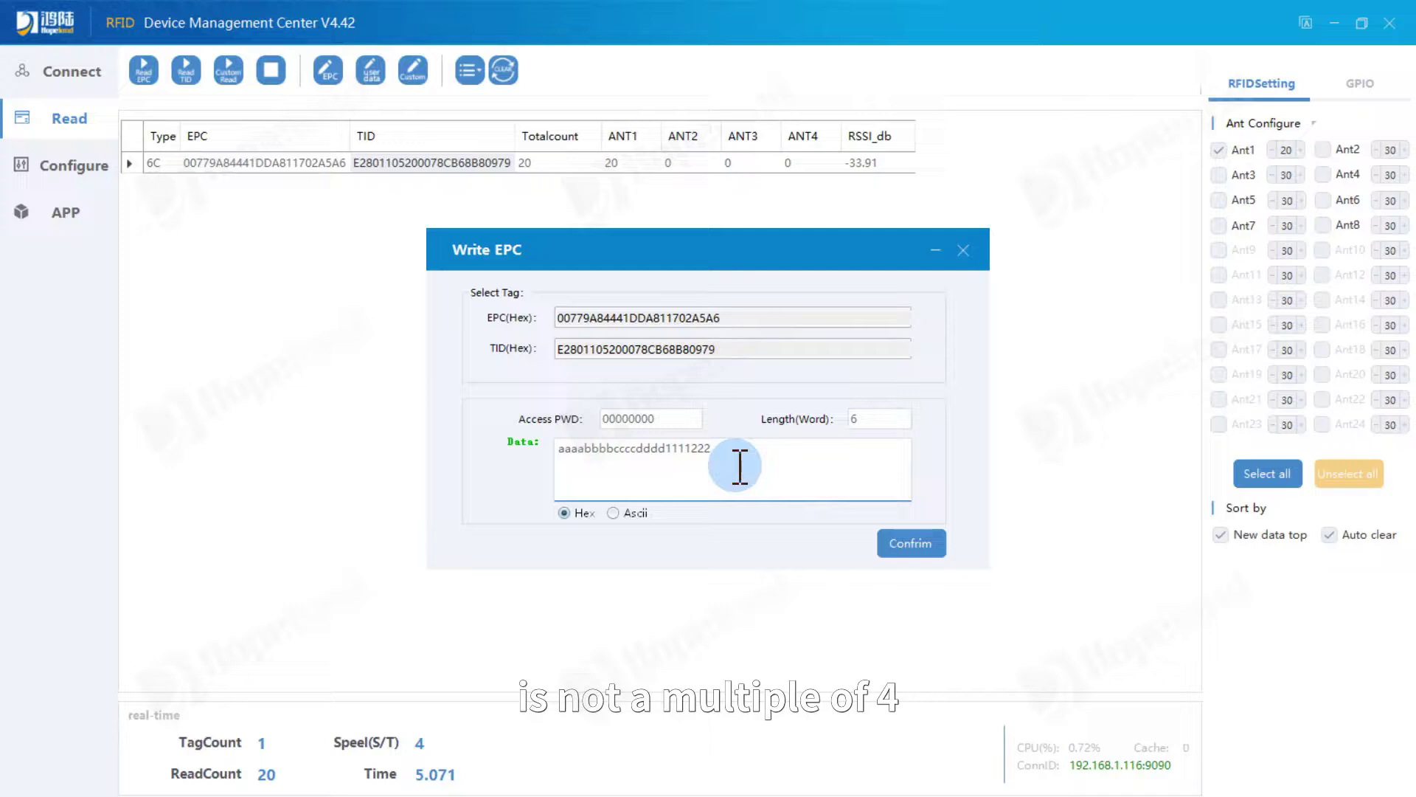
{"action": "left_click", "coordinate": [902, 547]}
{"action": "left_click", "coordinate": [913, 548]}
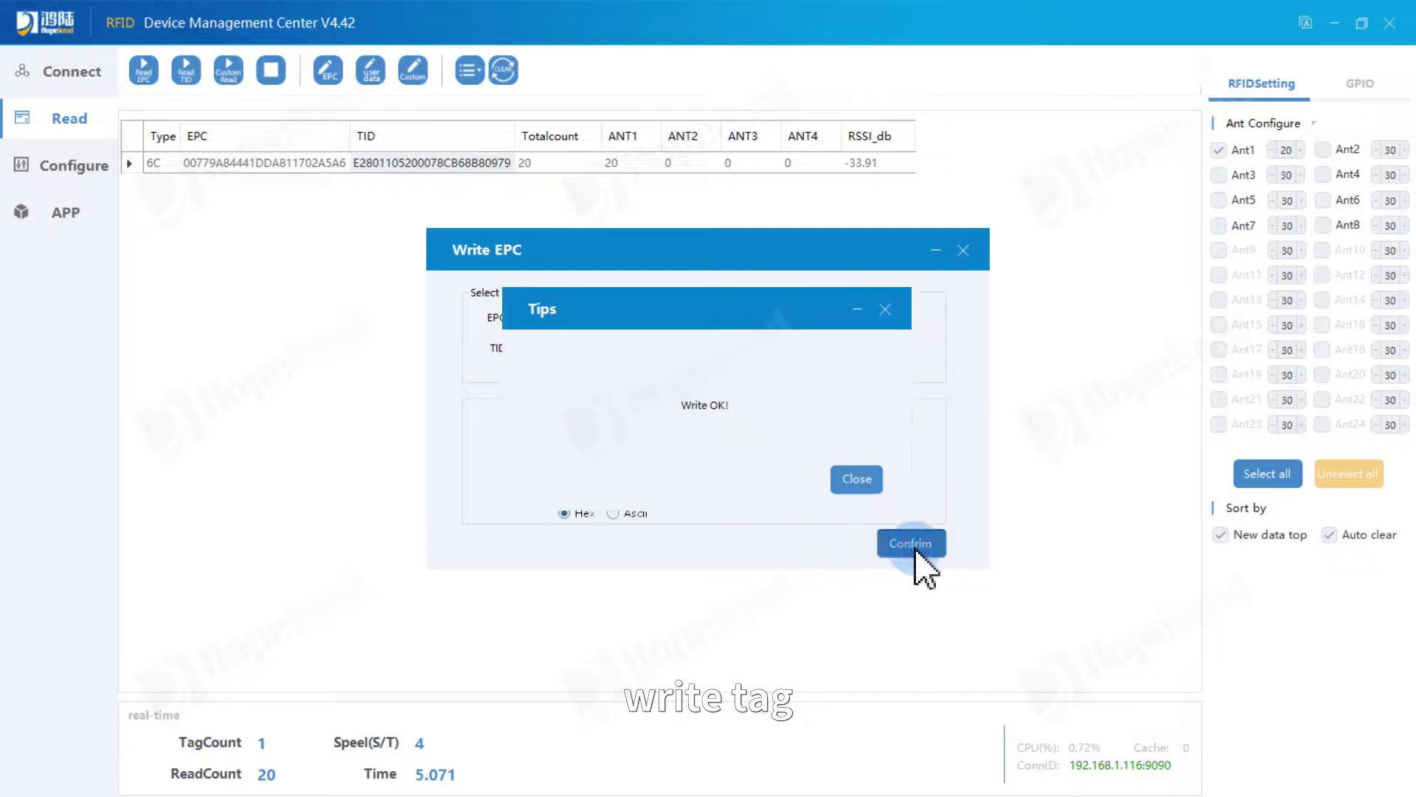
{"action": "left_click", "coordinate": [854, 480]}
Close Write EPC and re-read, confirming the tag's EPC is now AAAABBBBCCCCDDDD11112220
{"action": "left_click", "coordinate": [963, 251]}
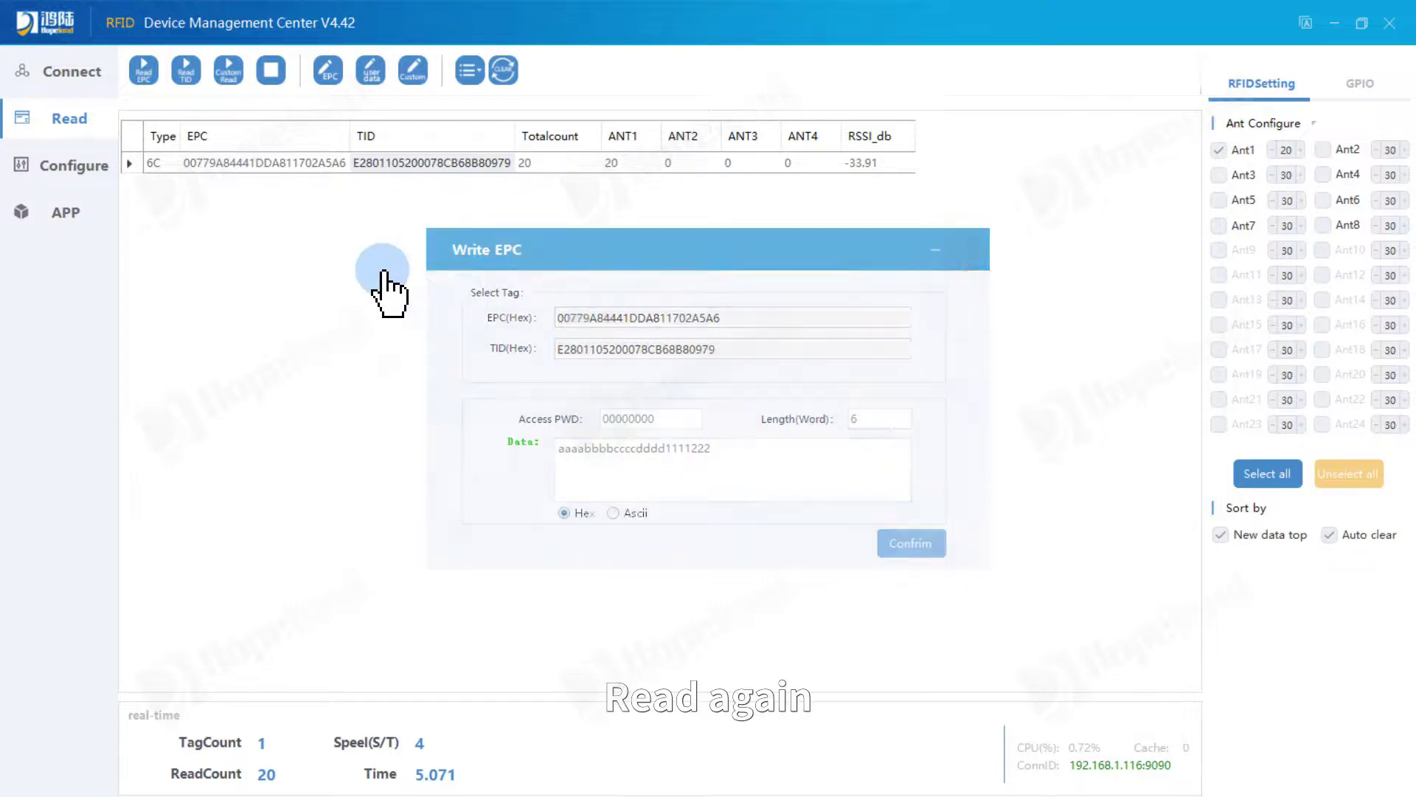
{"action": "left_click", "coordinate": [186, 71]}
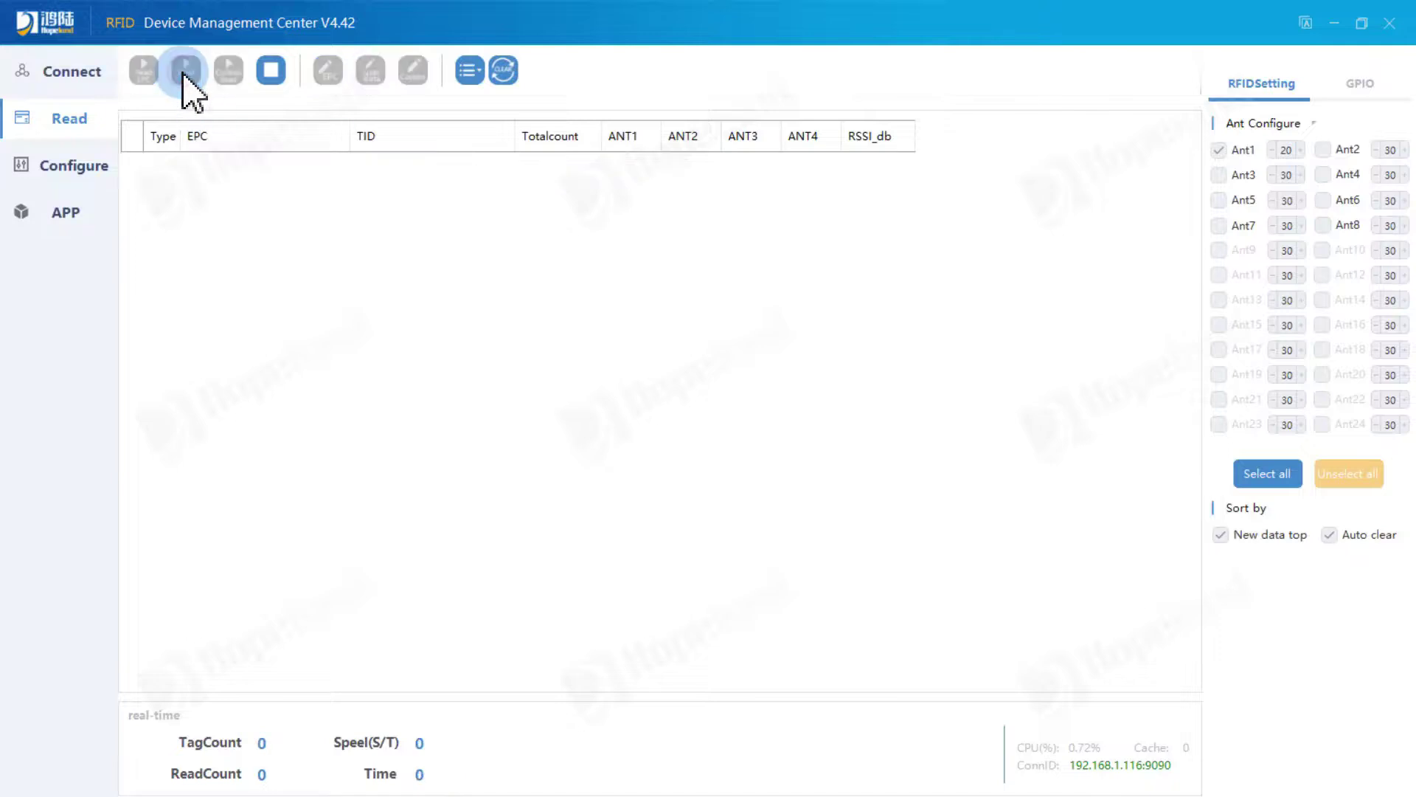
{"action": "left_click_drag", "start_coordinate": [349, 136], "coordinate": [362, 176]}
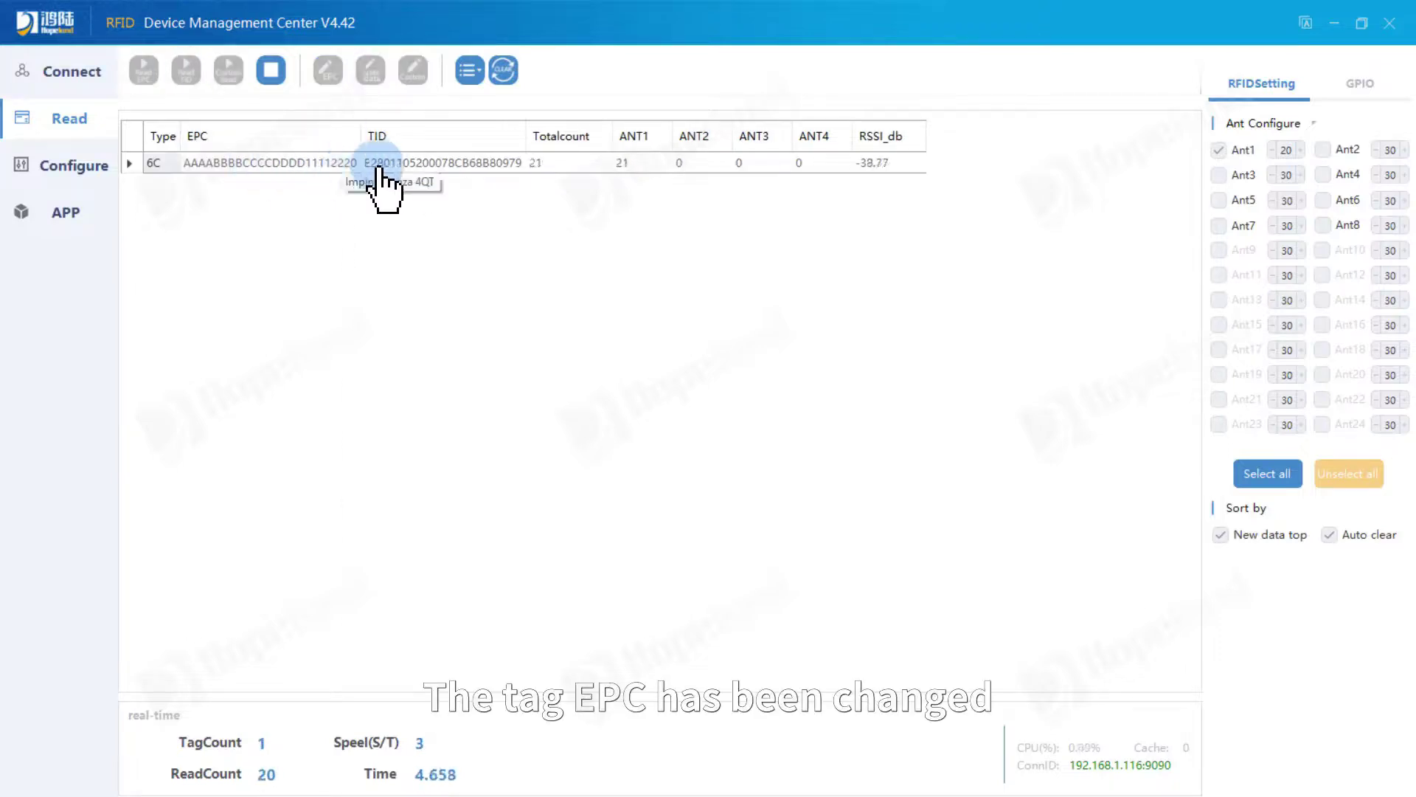
{"action": "left_click", "coordinate": [271, 71]}
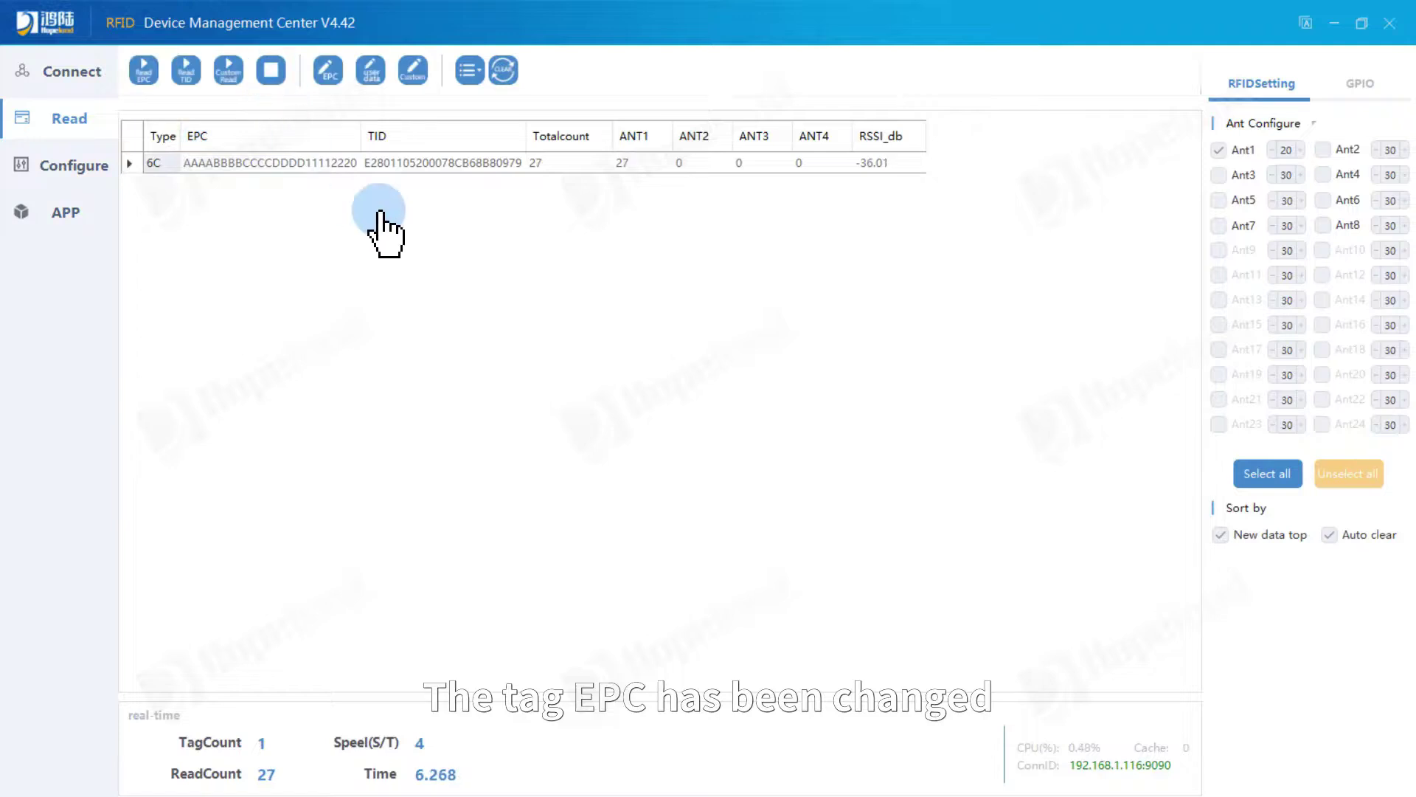
{"action": "left_click", "coordinate": [434, 163]}
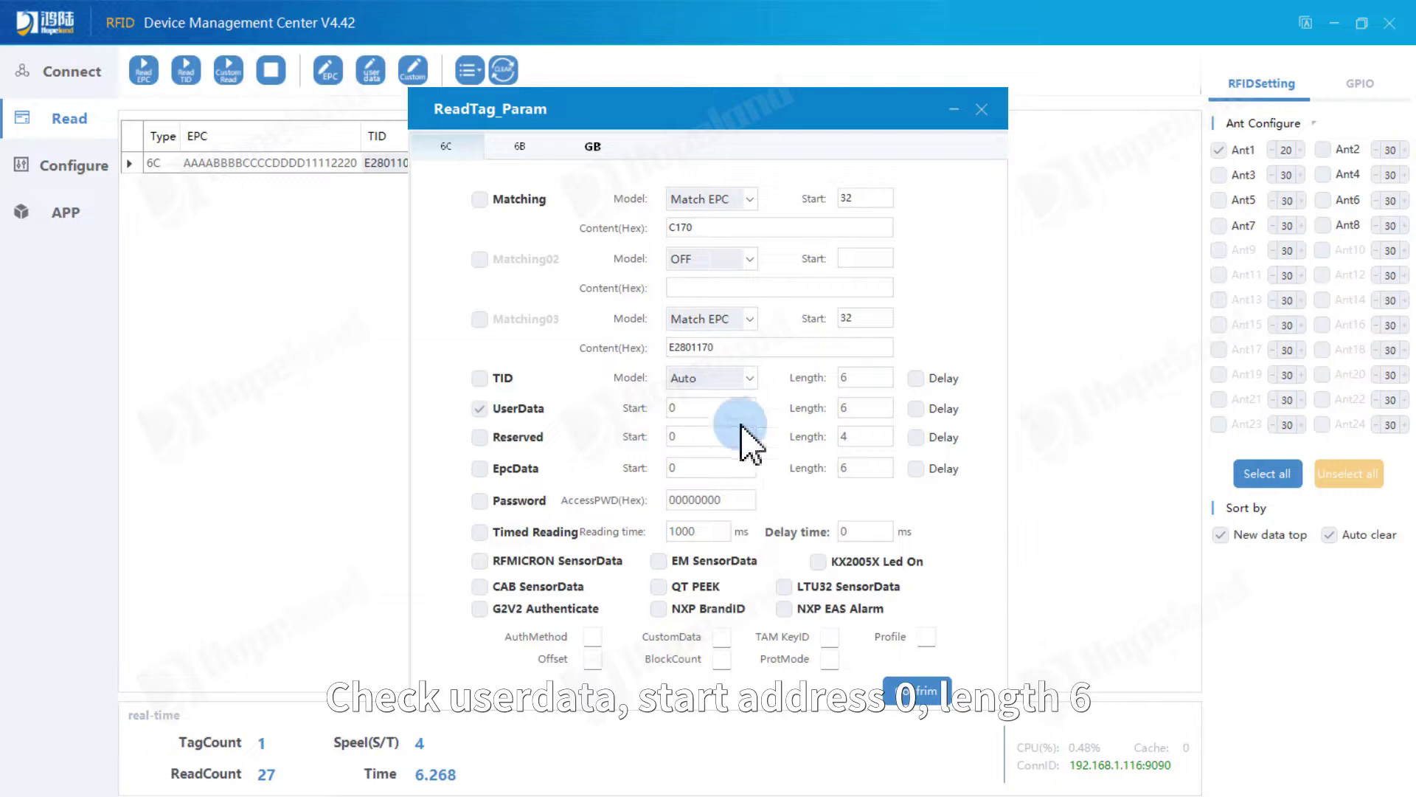
Custom-read UserData at start 0, length 6, auto-fit its column showing all zeros, then stop
{"action": "left_click", "coordinate": [679, 408]}
{"action": "left_click", "coordinate": [882, 413]}
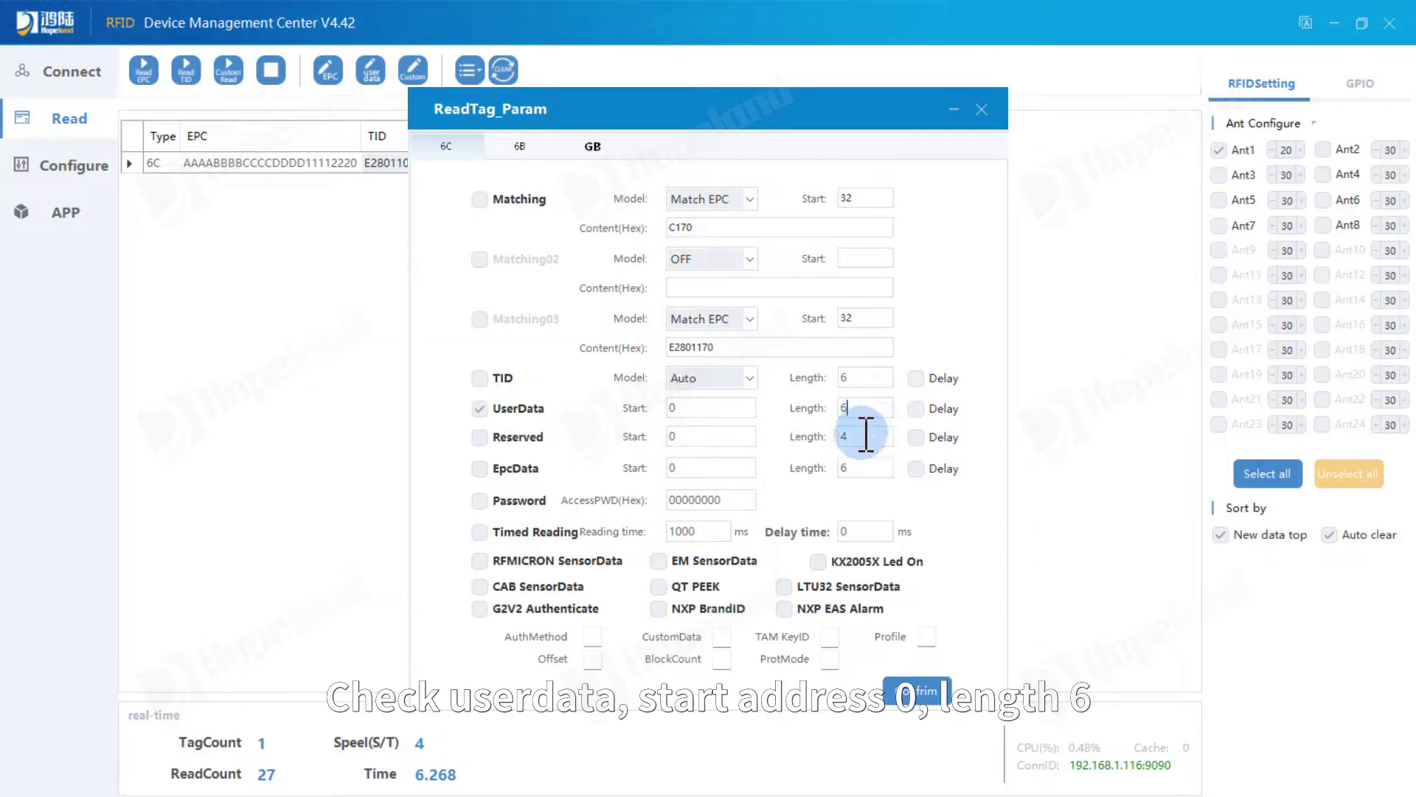
{"action": "left_click", "coordinate": [917, 691]}
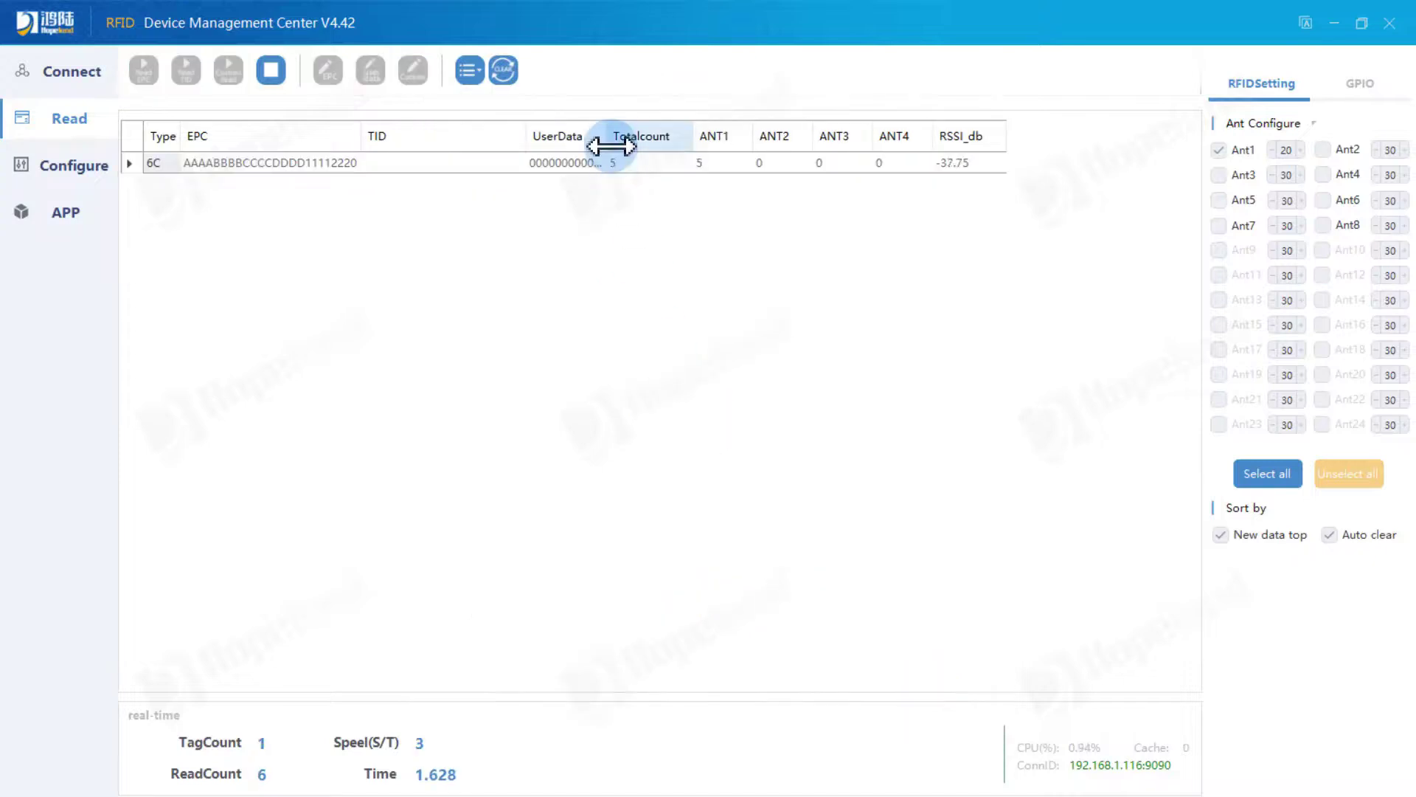
{"action": "double_click", "coordinate": [606, 139]}
{"action": "left_click", "coordinate": [275, 80]}
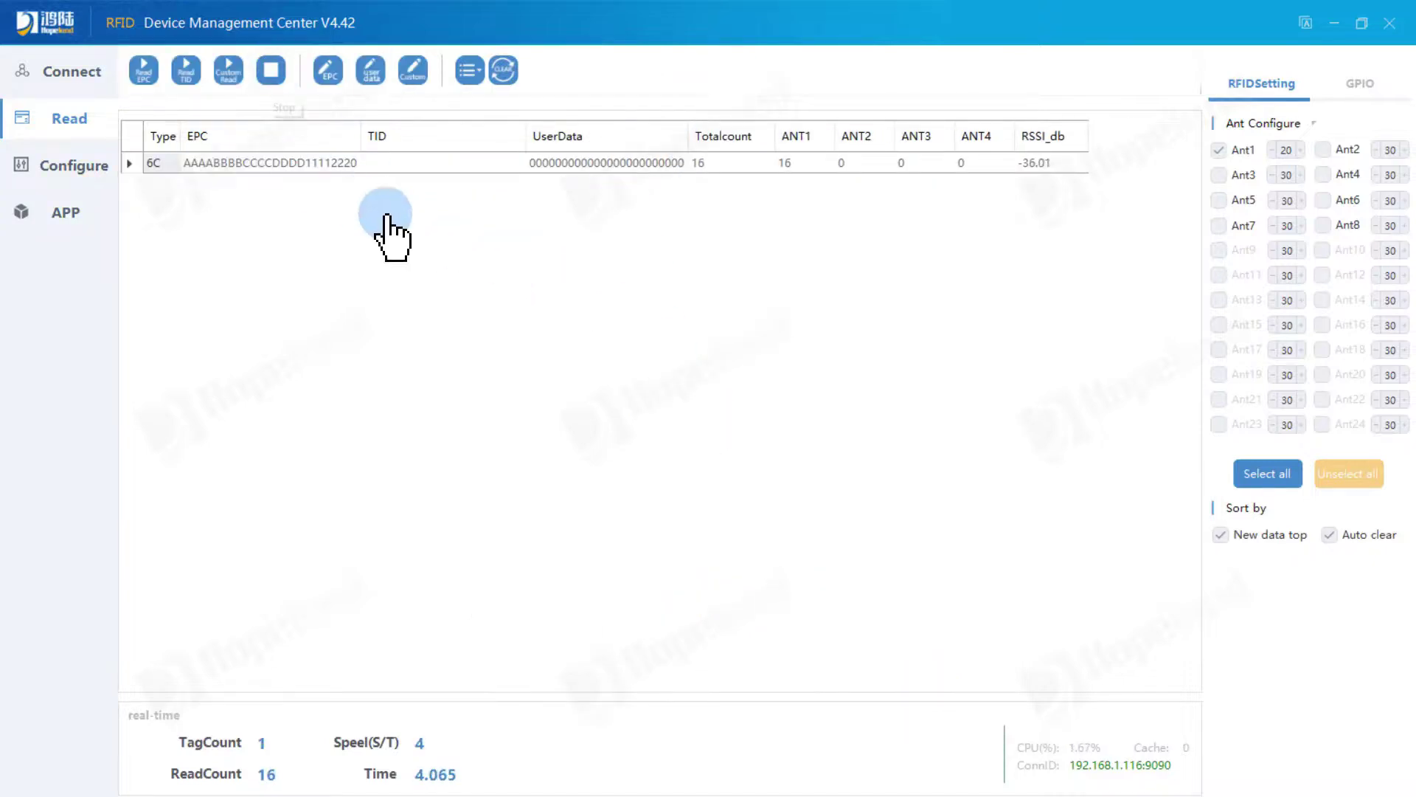
Open Write UserData for tag AAAABBBBCCCCDDDD11112220 with Ascii input and an empty data field
{"action": "left_click", "coordinate": [263, 165]}
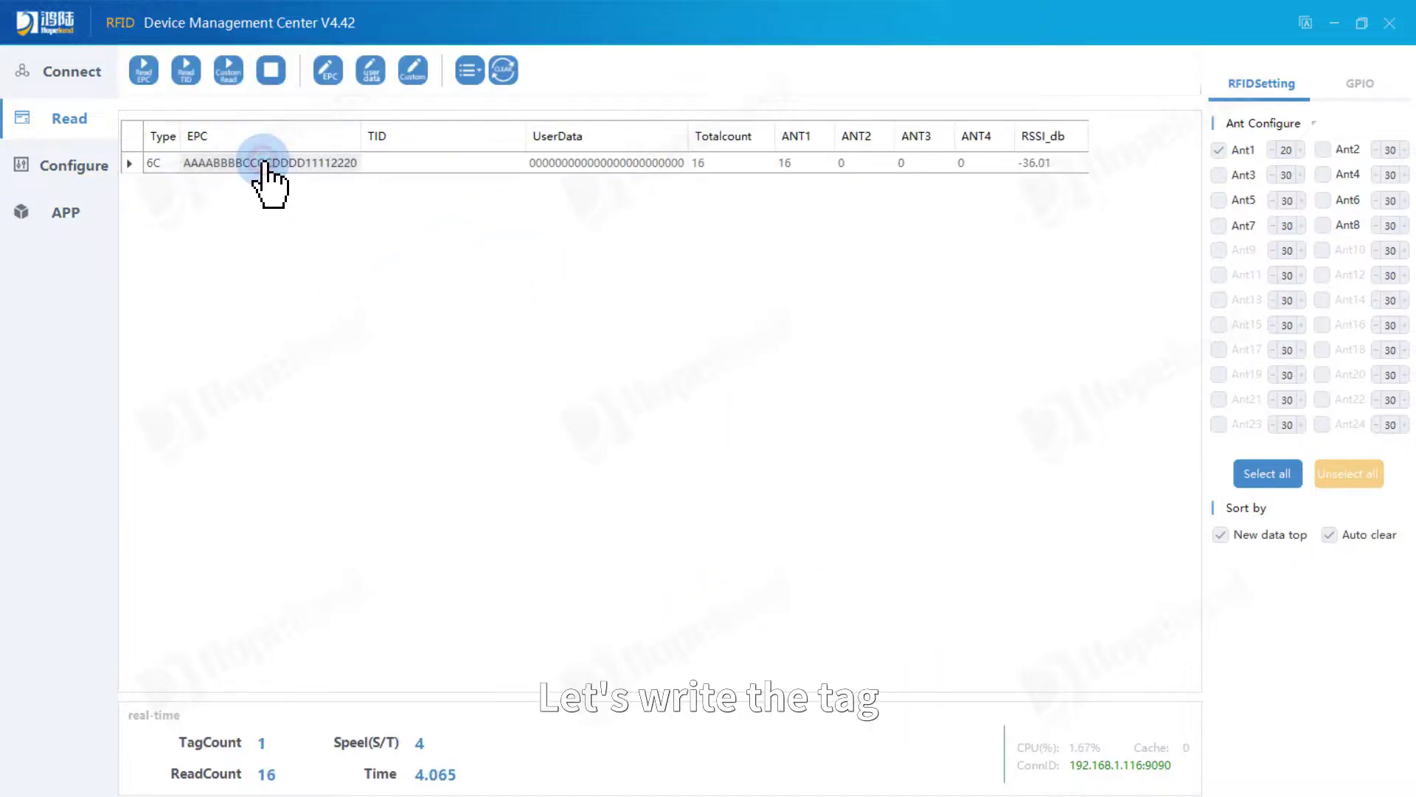
{"action": "left_click", "coordinate": [371, 71]}
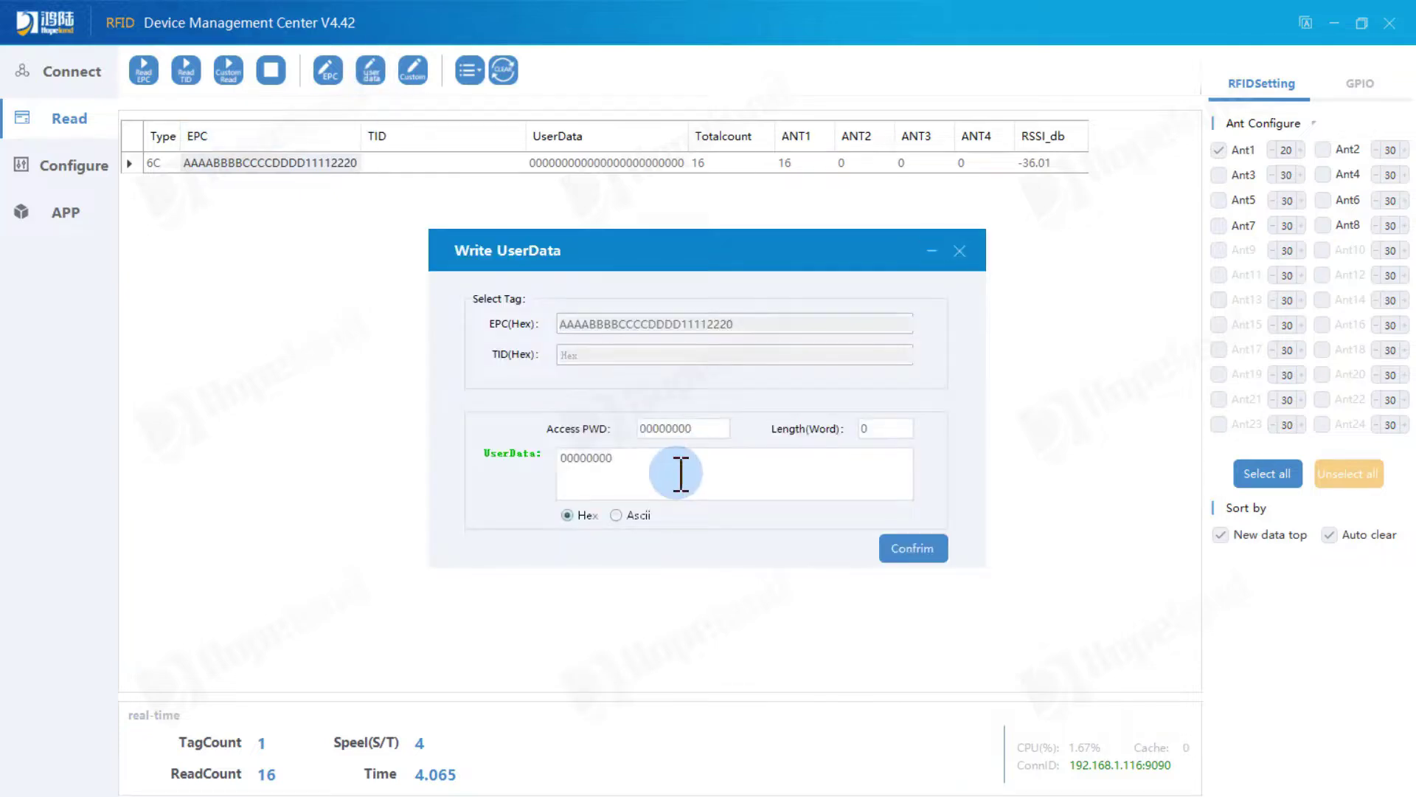
{"action": "double_click", "coordinate": [555, 456]}
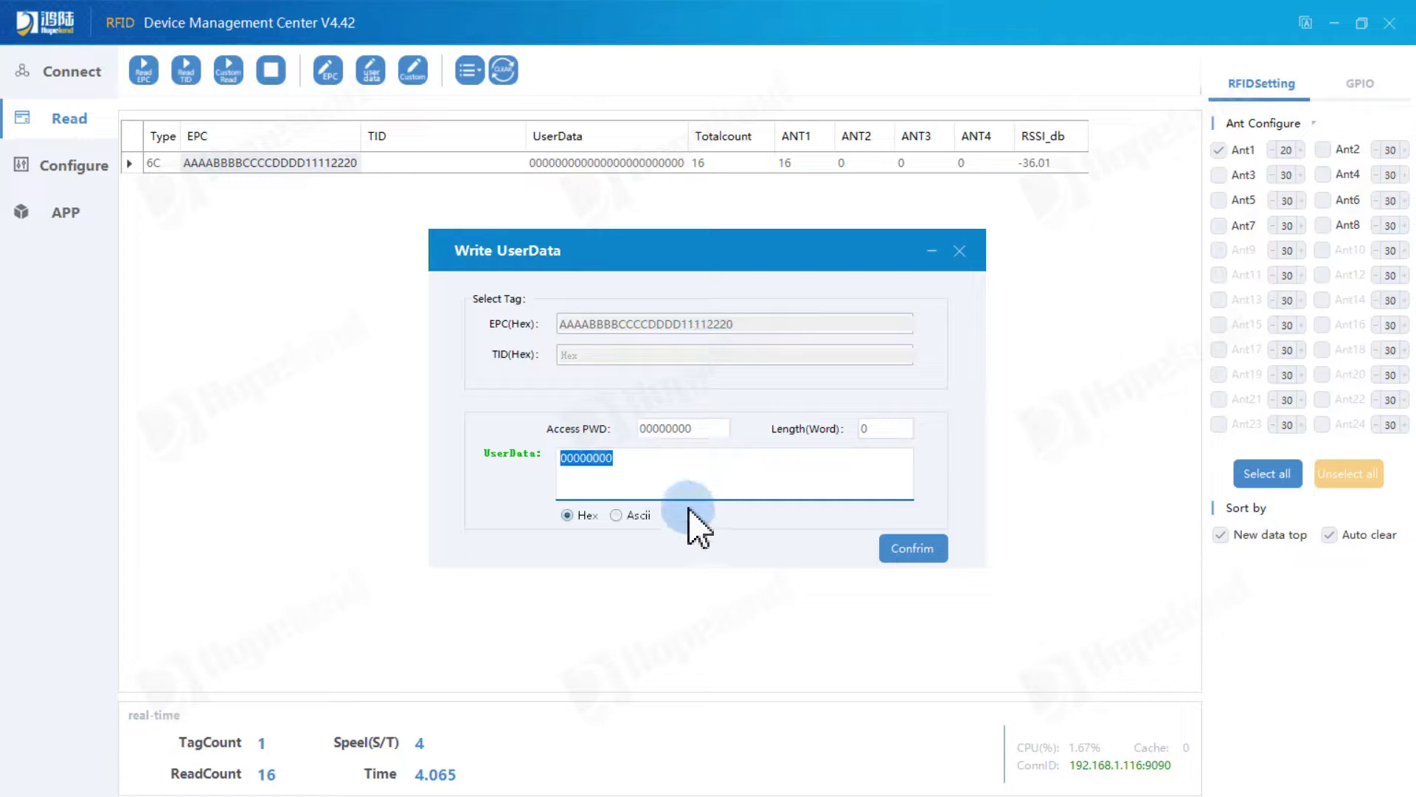
{"action": "left_click", "coordinate": [616, 516]}
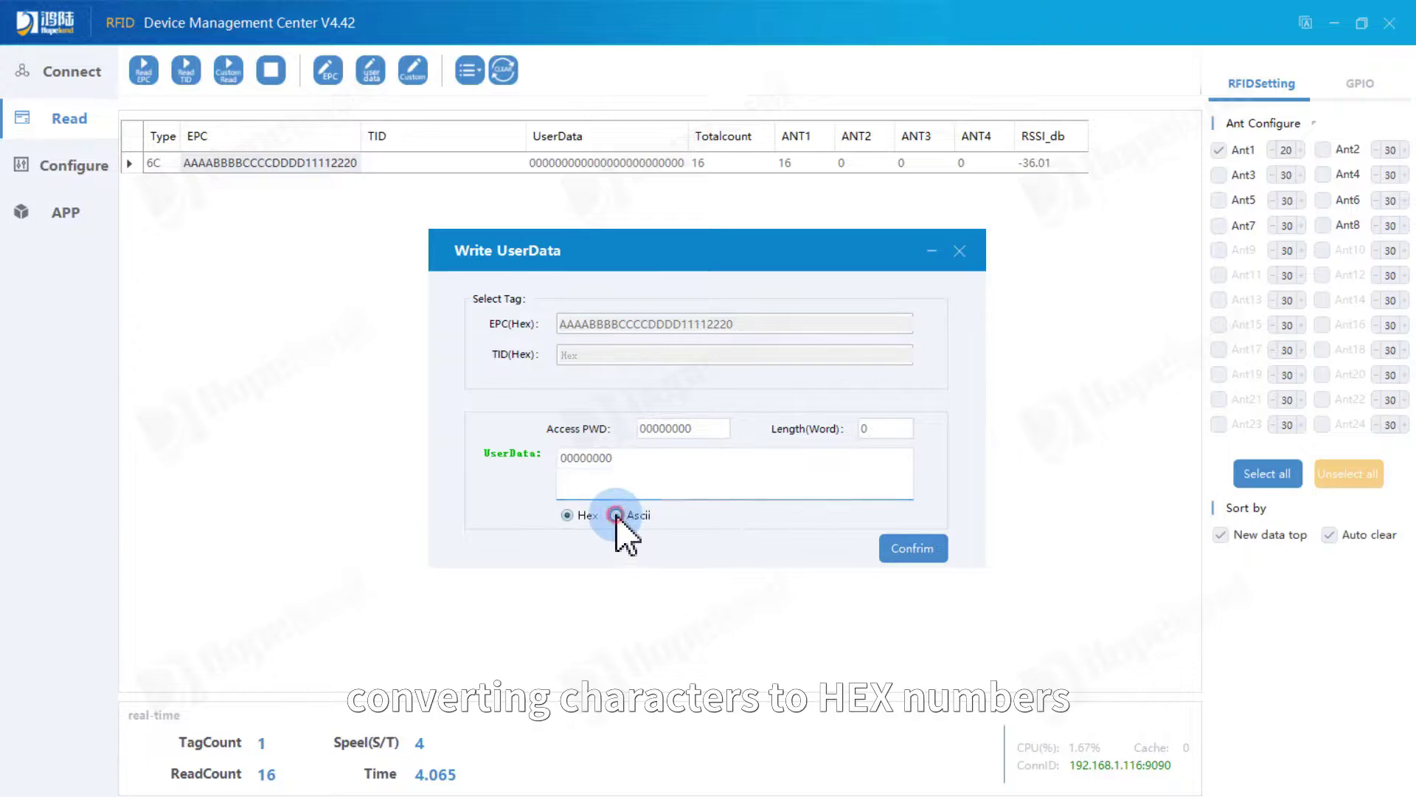
{"action": "left_click", "coordinate": [617, 470]}
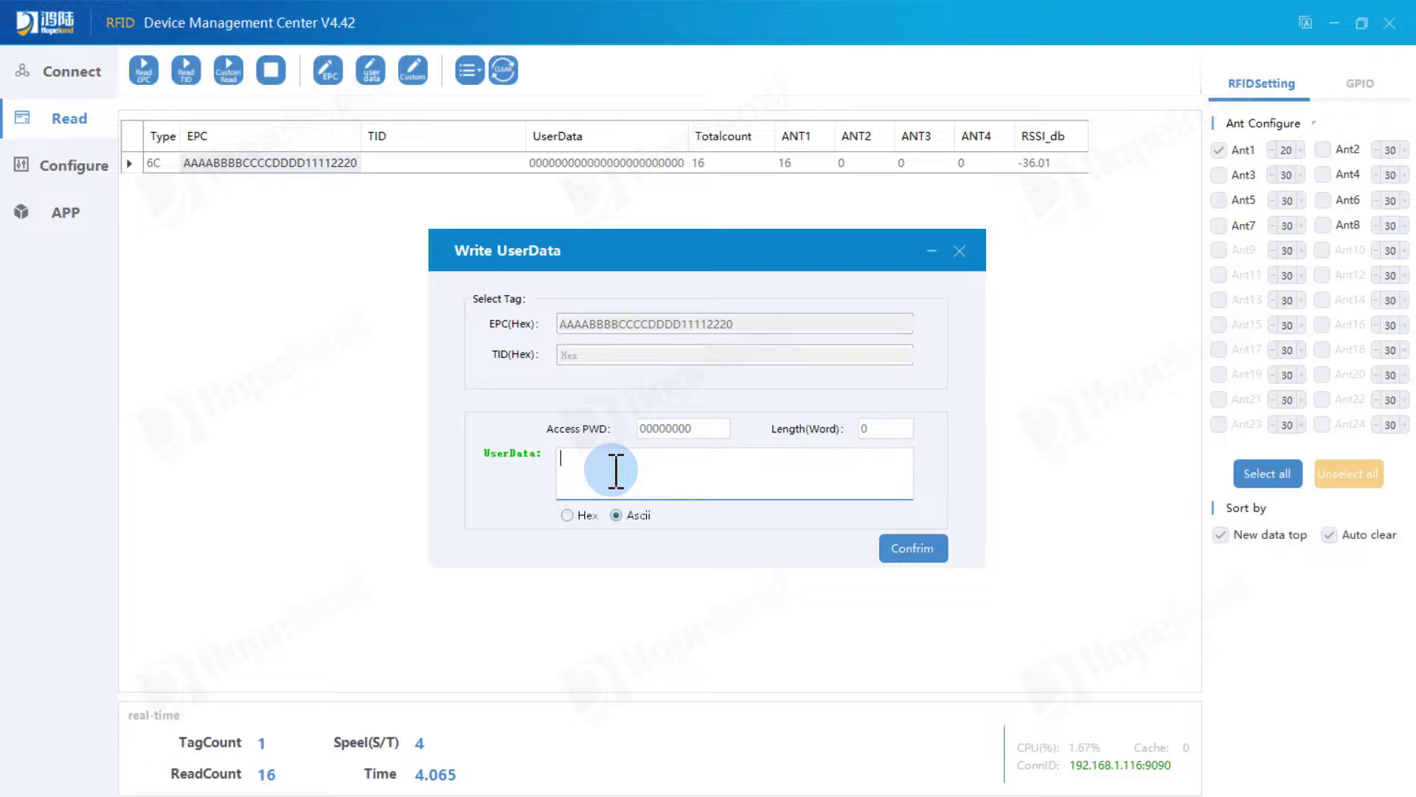
Enter 'I love peace' as ASCII user data, previewing its hex bytes before switching back
{"action": "type", "text": "1"}
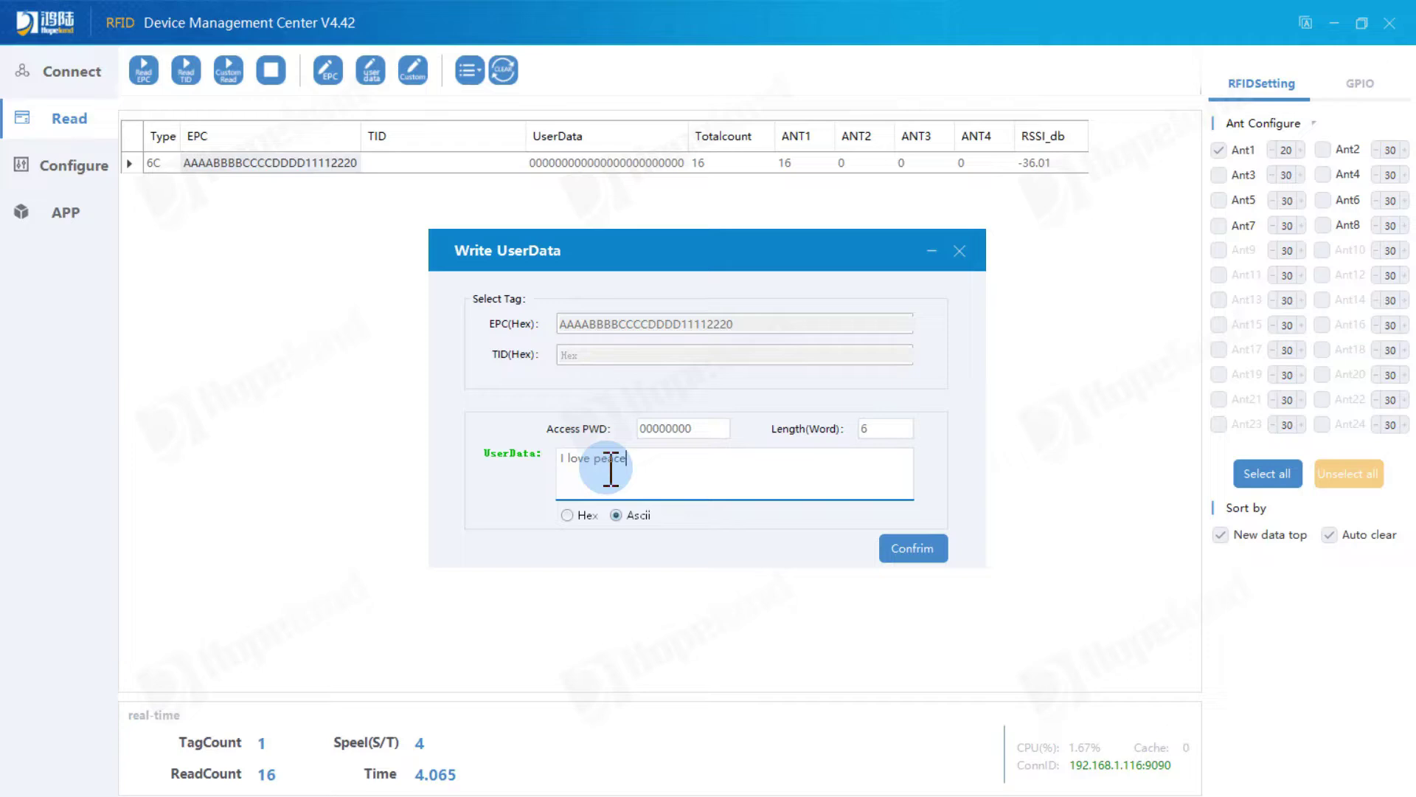
{"action": "left_click", "coordinate": [567, 516]}
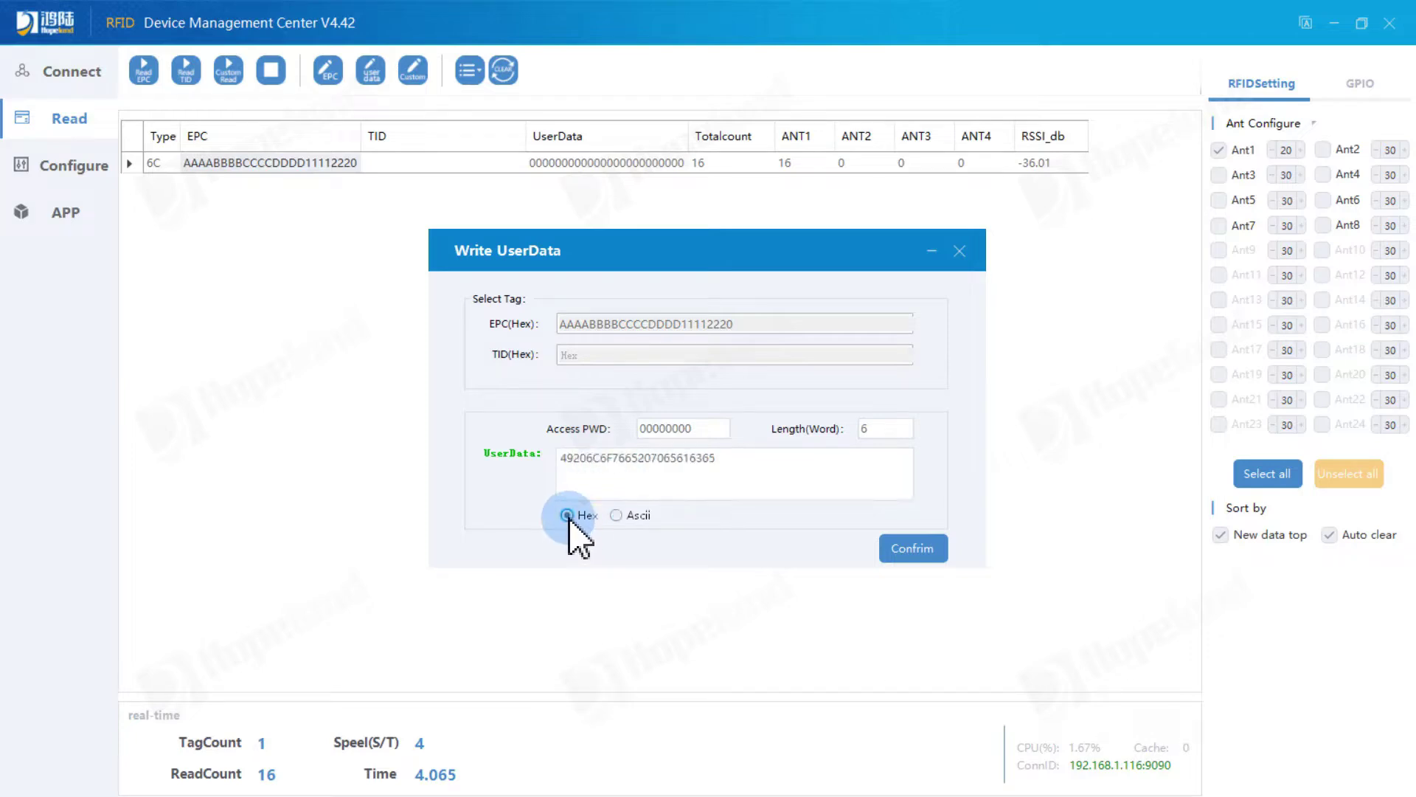
{"action": "left_click", "coordinate": [613, 459]}
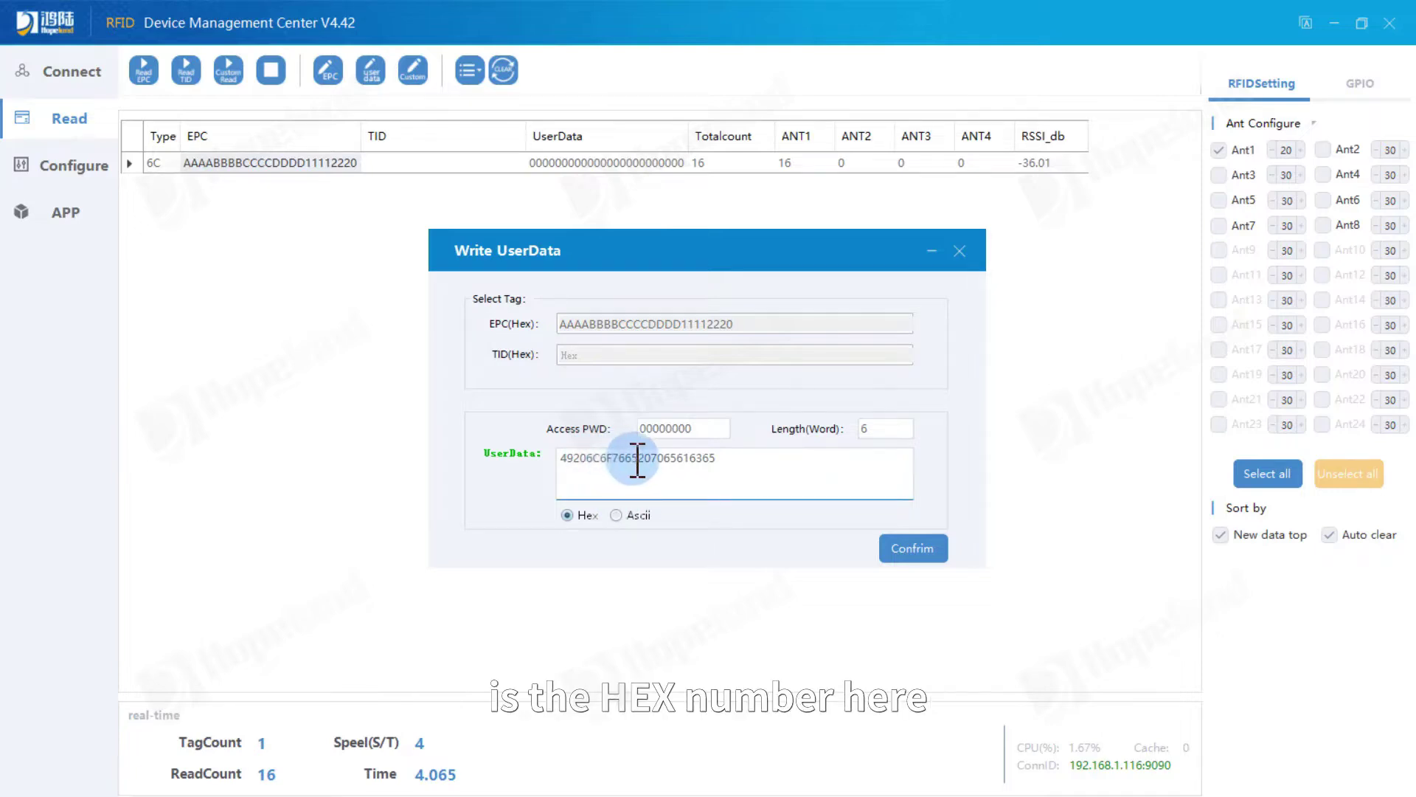
{"action": "left_click", "coordinate": [690, 458]}
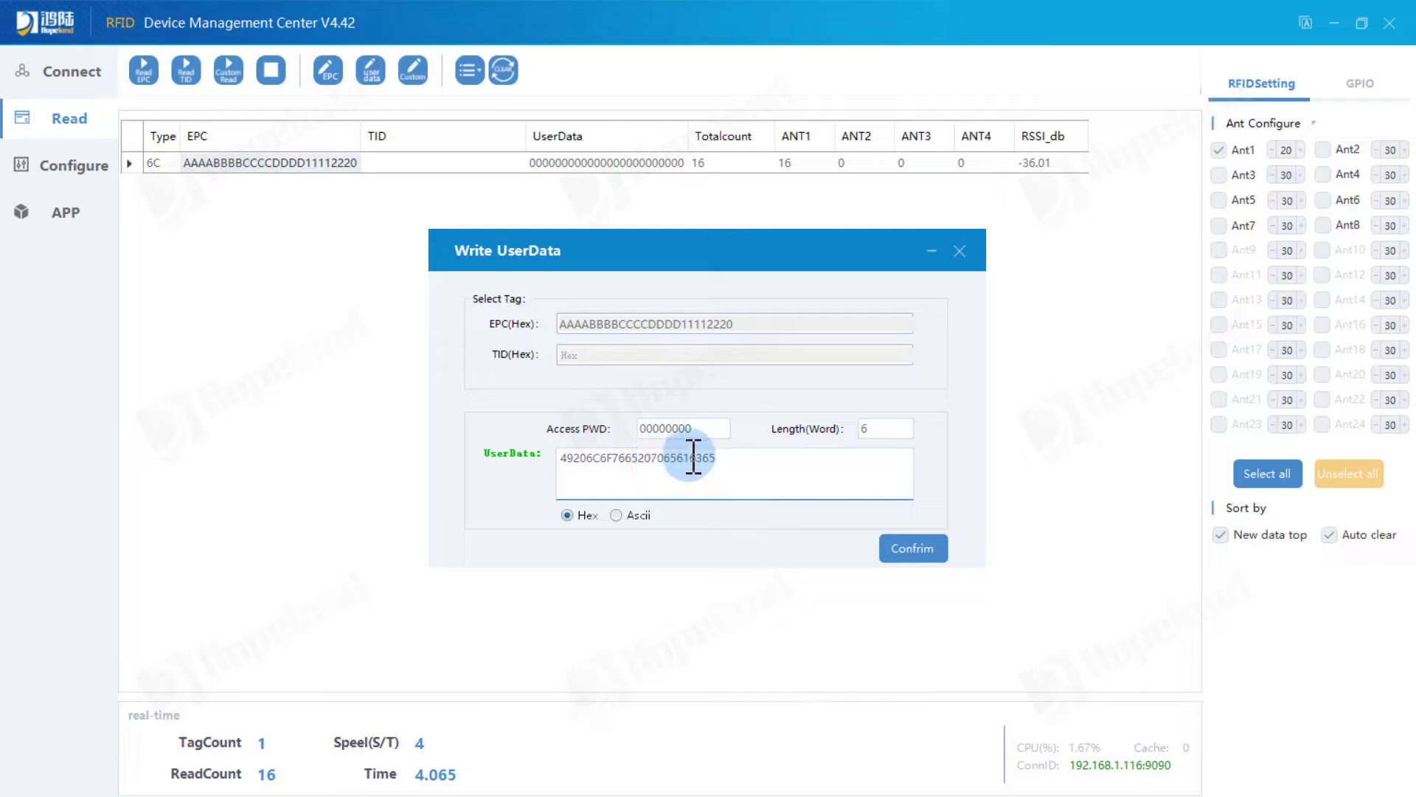
{"action": "left_click", "coordinate": [616, 515]}
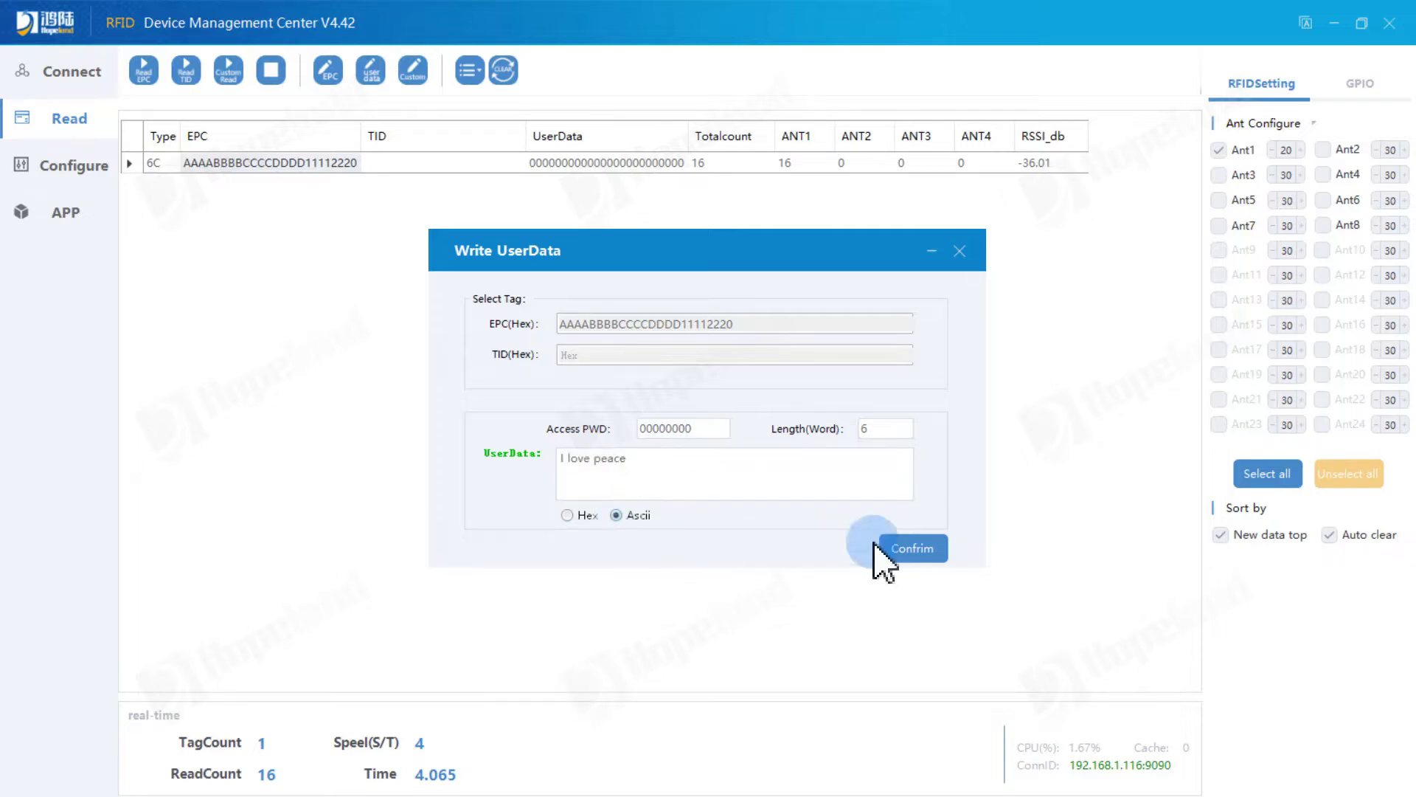
Write the user data to the tag, then close the Tips box and Write UserData dialog
{"action": "left_click", "coordinate": [927, 554]}
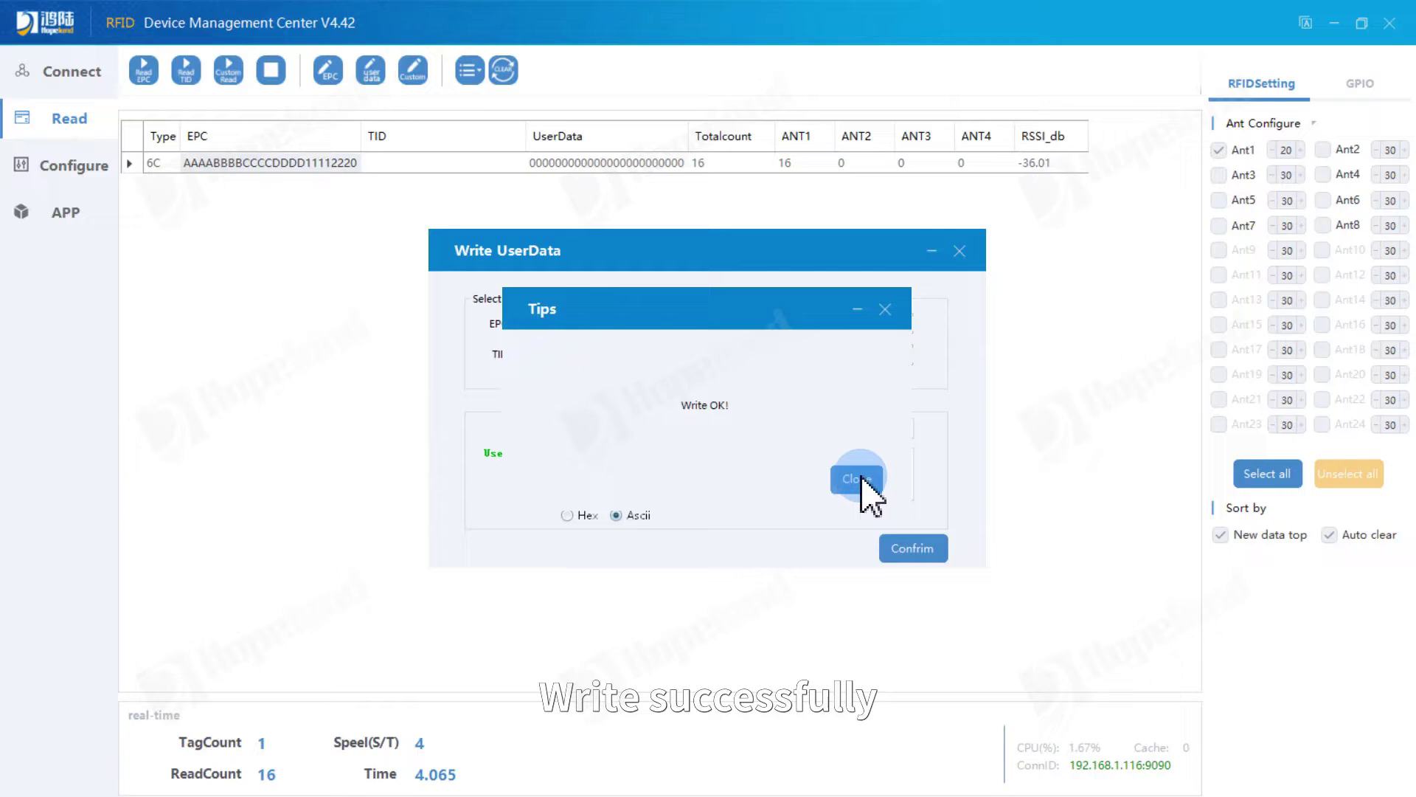
{"action": "left_click", "coordinate": [860, 478]}
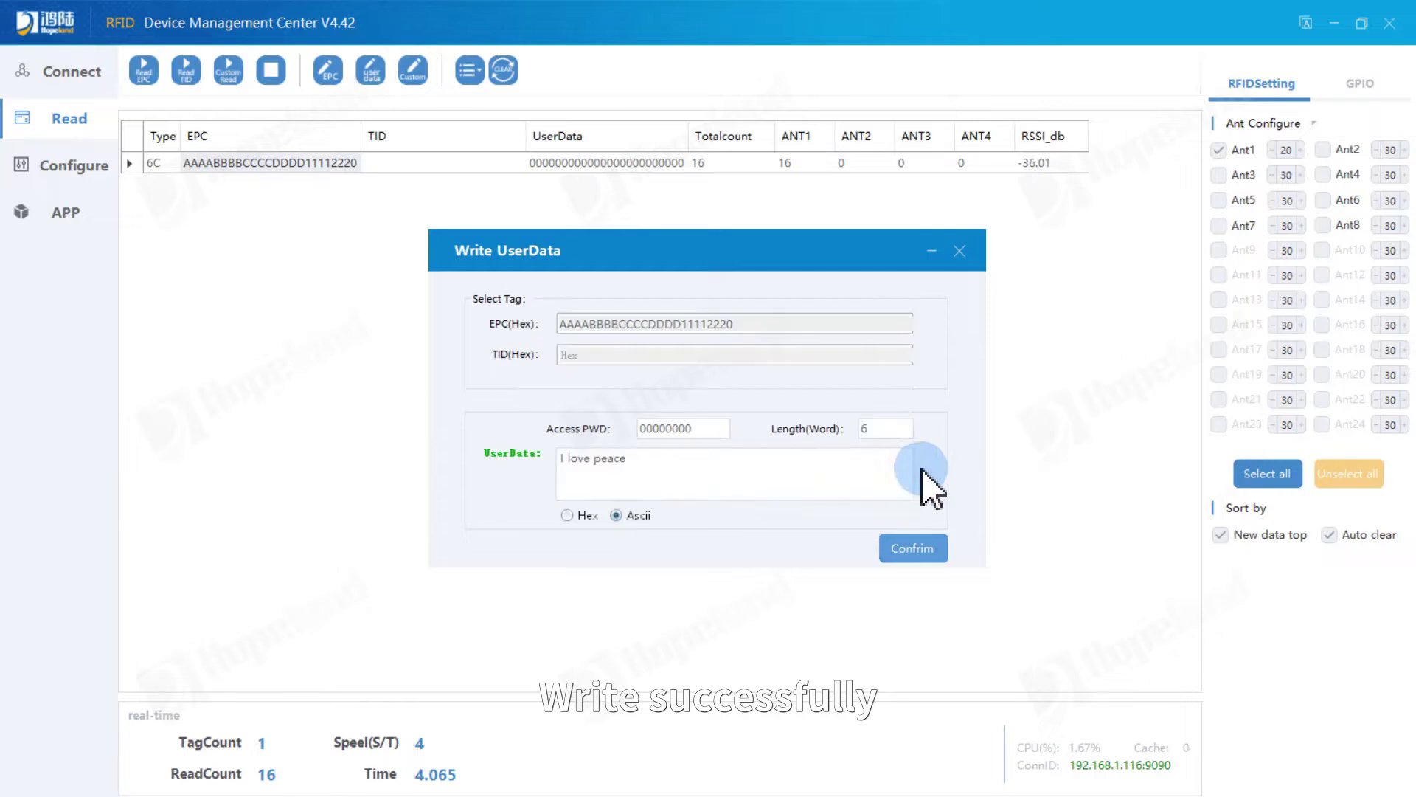
{"action": "left_click", "coordinate": [961, 255]}
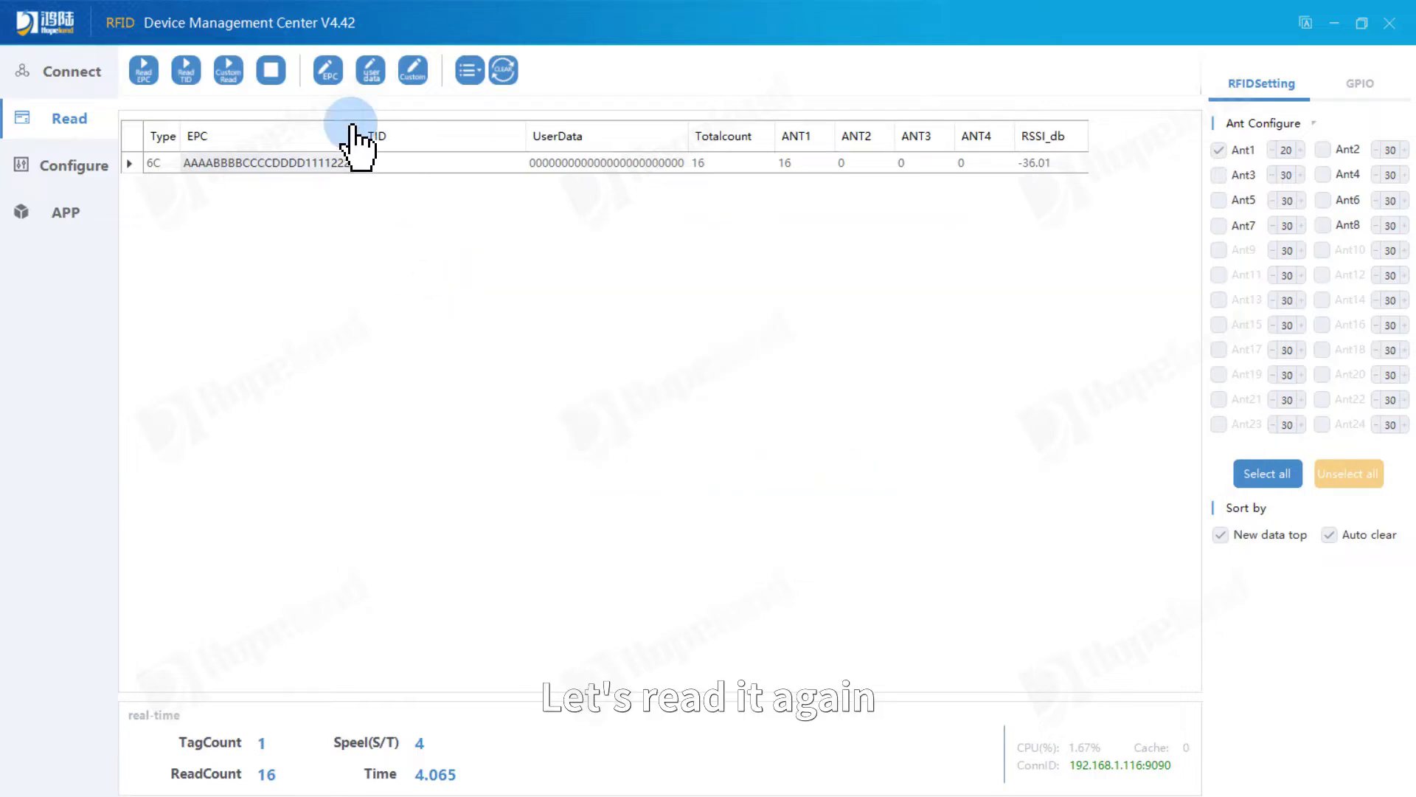
Custom-read the temperature tag (UserData 6E718DC8334F7900) and reopen the ReadTag_Param settings
{"action": "left_click", "coordinate": [229, 71]}
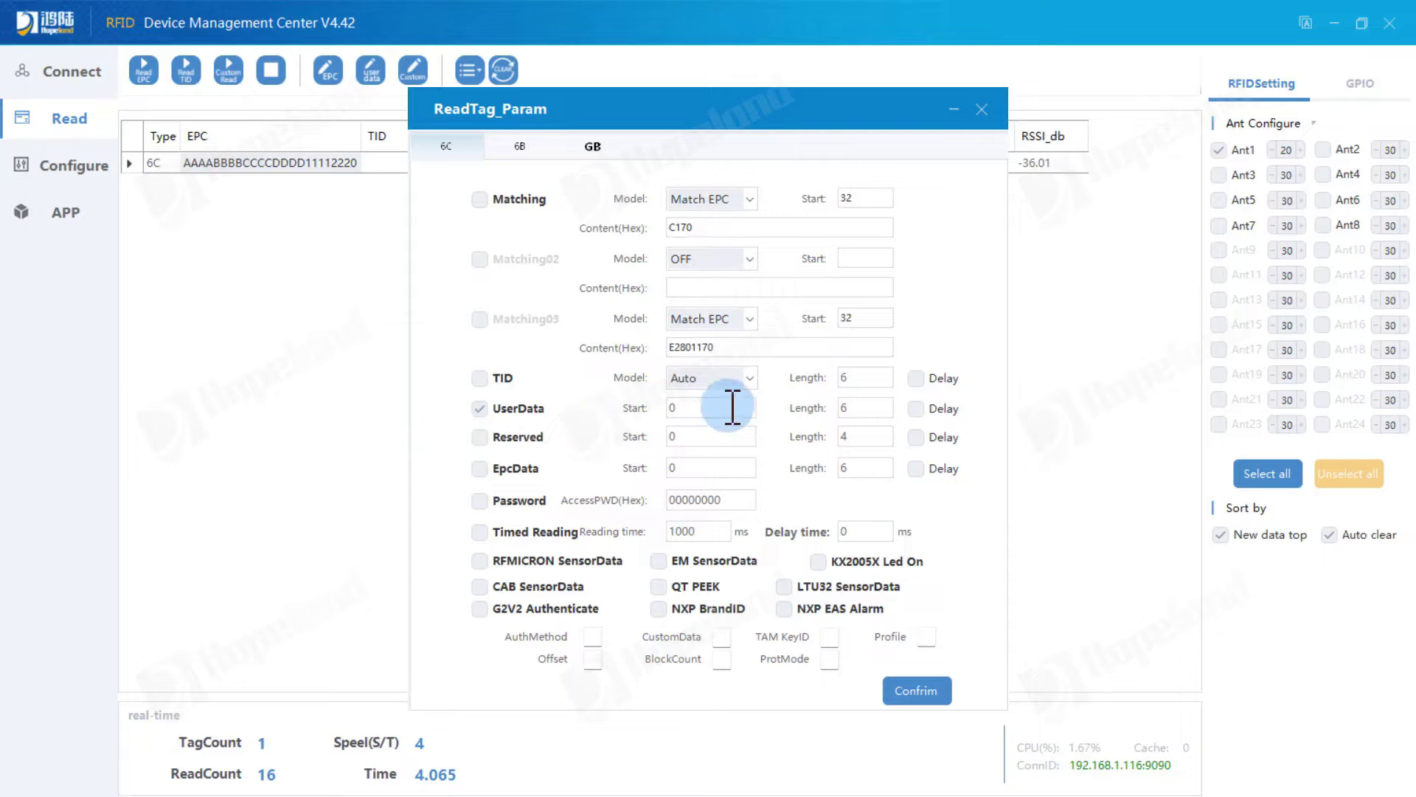
{"action": "left_click", "coordinate": [916, 691]}
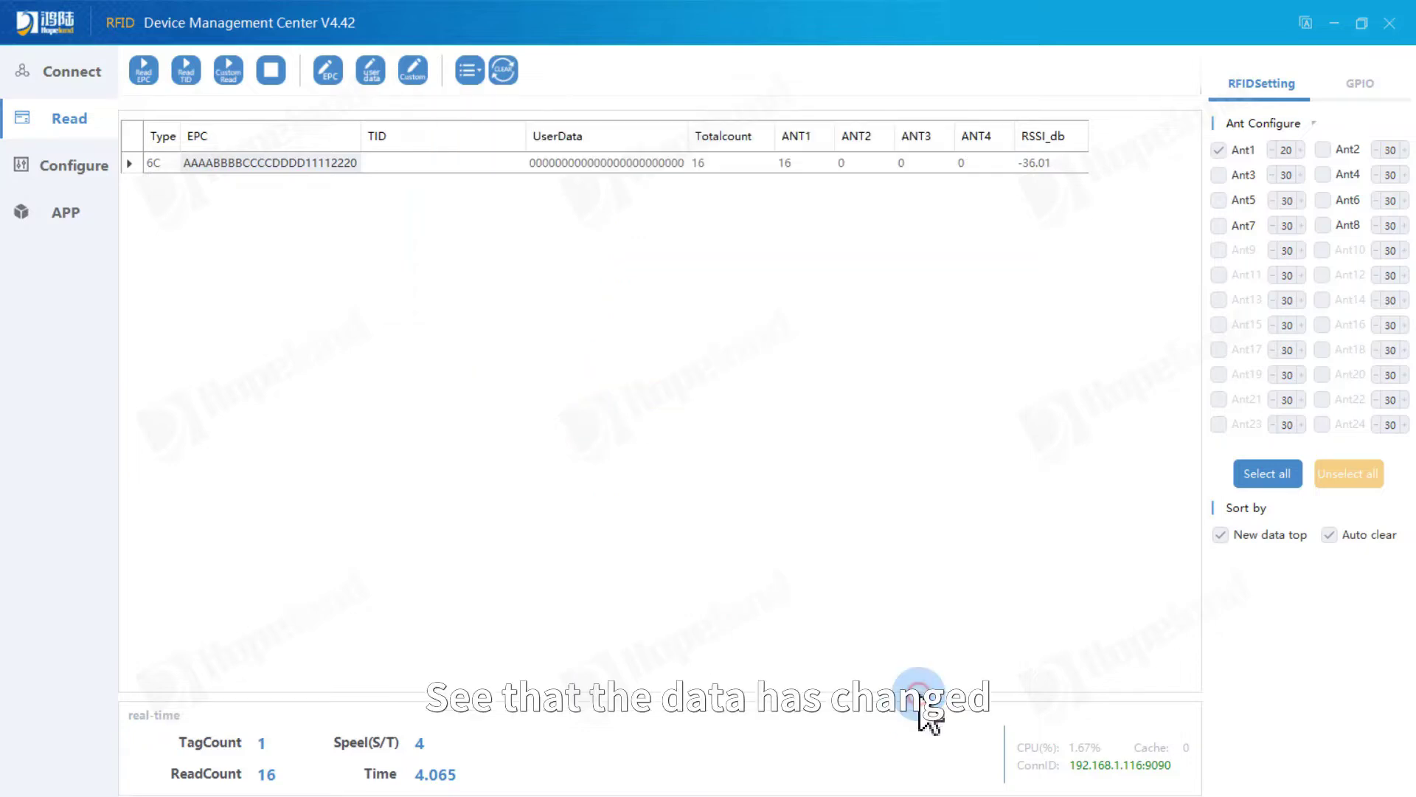
{"action": "left_click", "coordinate": [631, 163]}
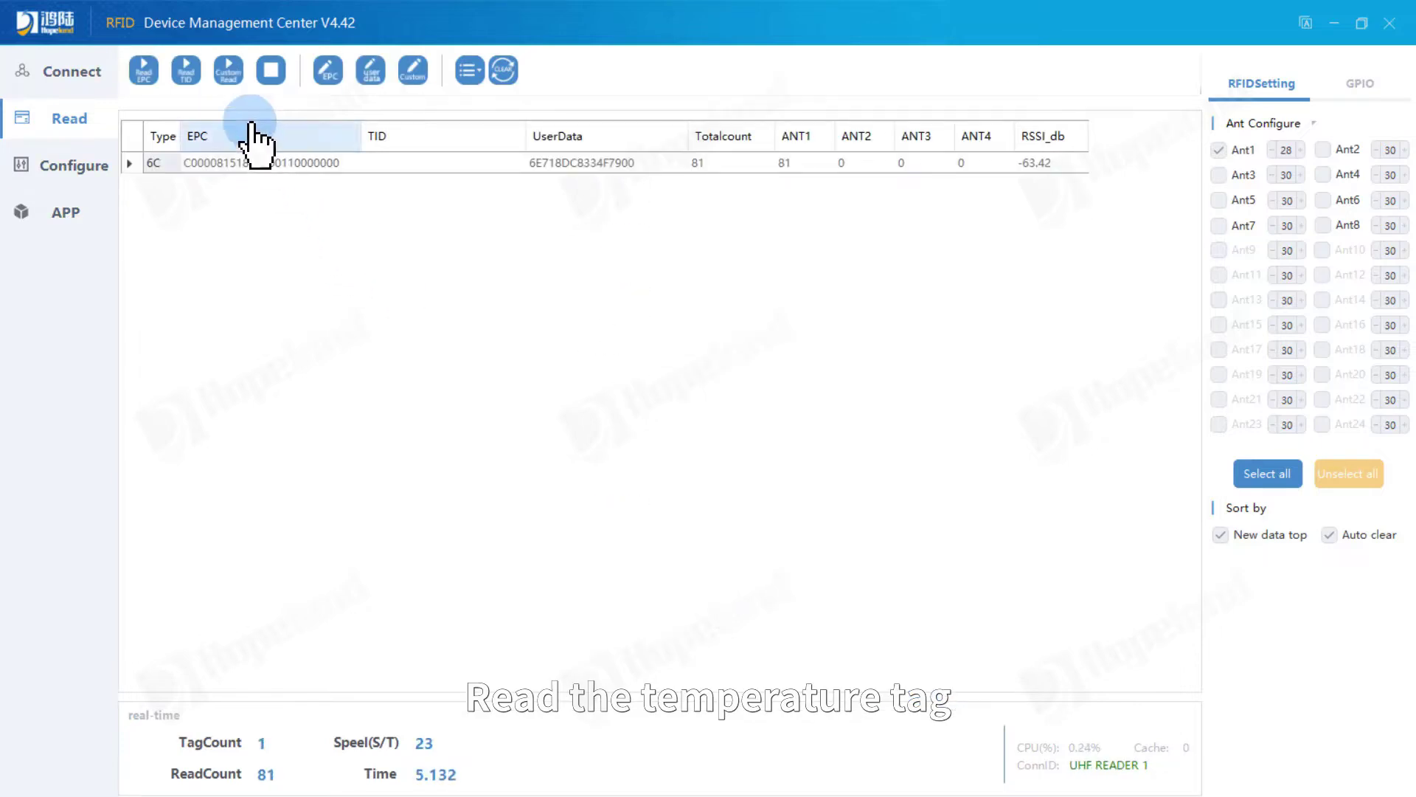
Switch reading from UserData to RFMICRON SensorData and read the tag, showing RFTemp 23.84
{"action": "left_click", "coordinate": [229, 72]}
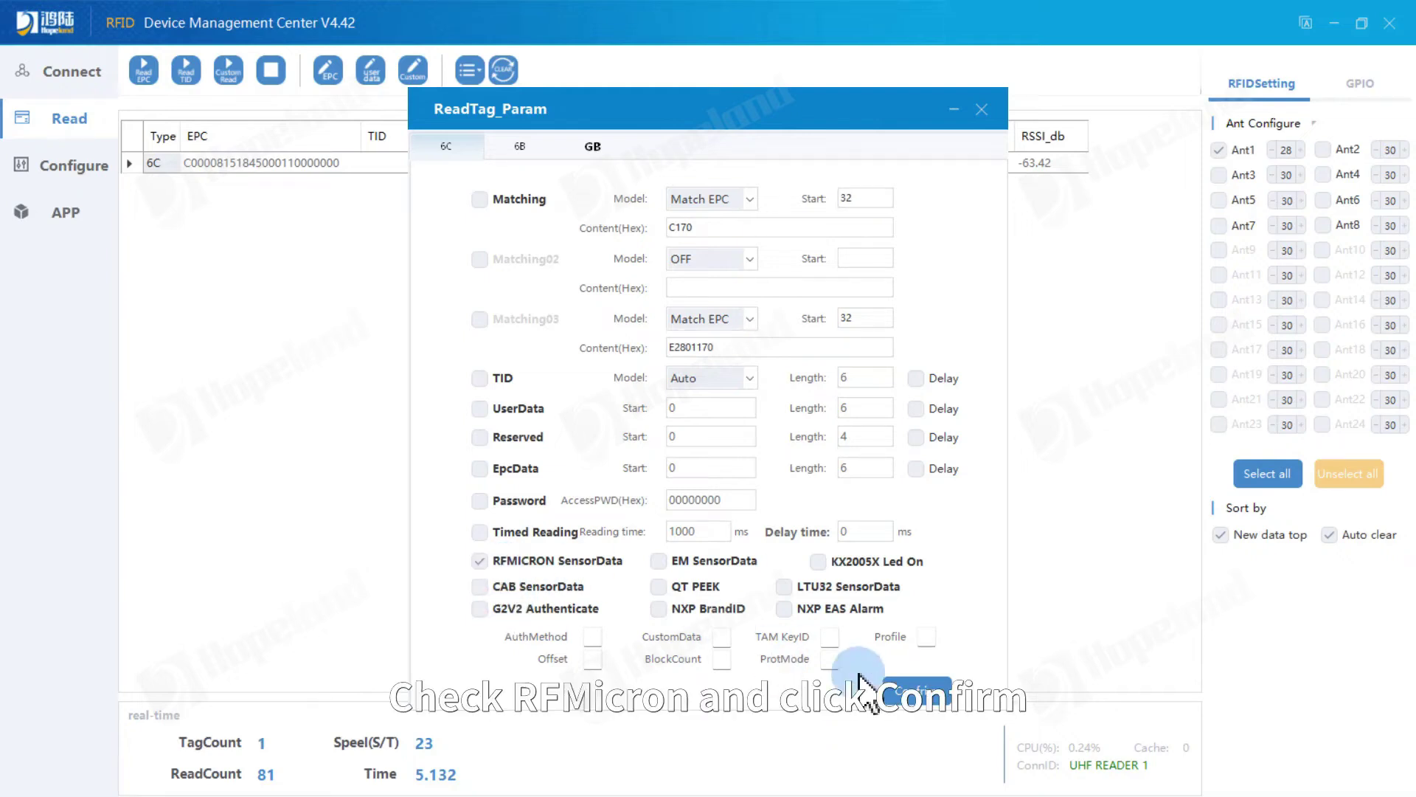
{"action": "left_click", "coordinate": [917, 692]}
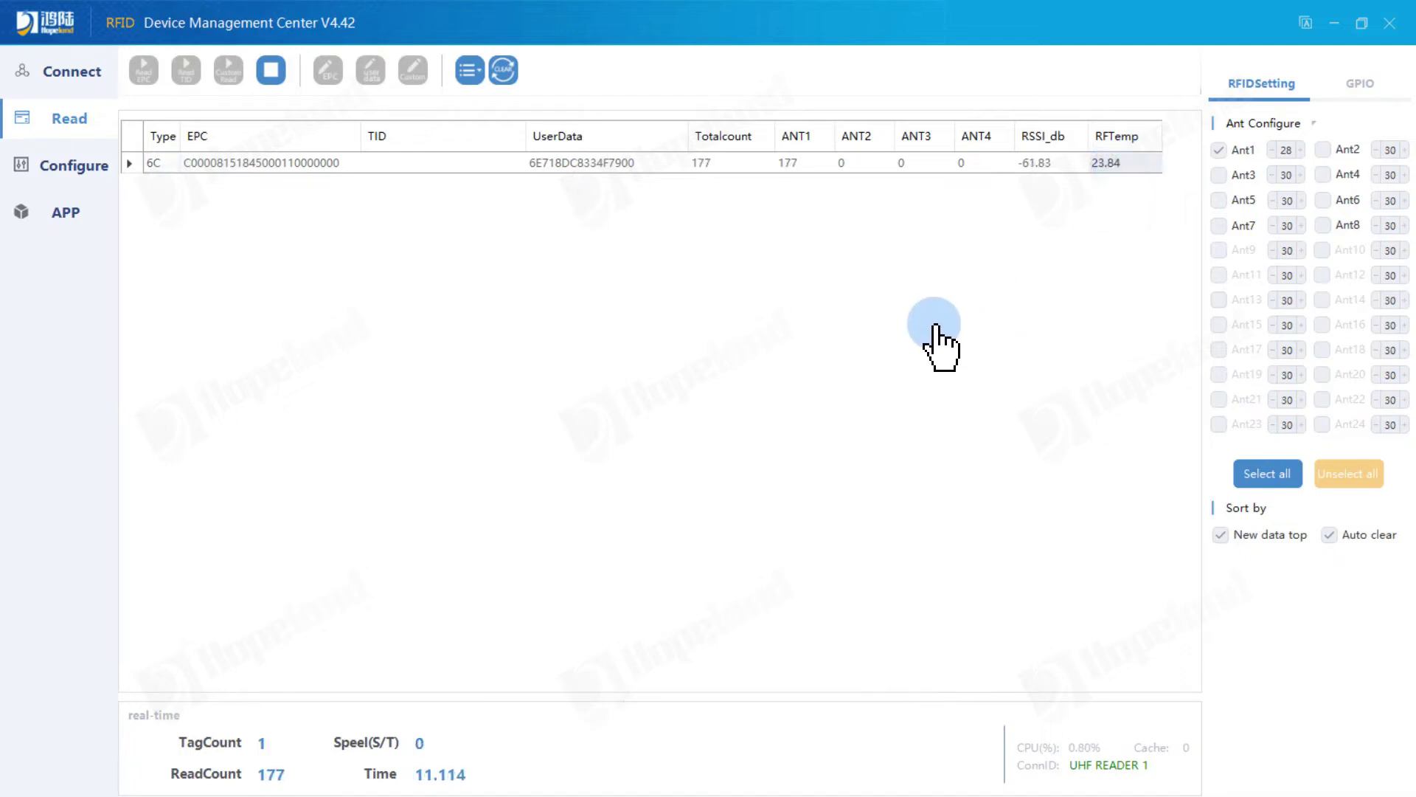
Stop reading and add the ANT5, ANT6, ANT7, ANT8 and ReadTime columns to the tag table
{"action": "left_click", "coordinate": [271, 70]}
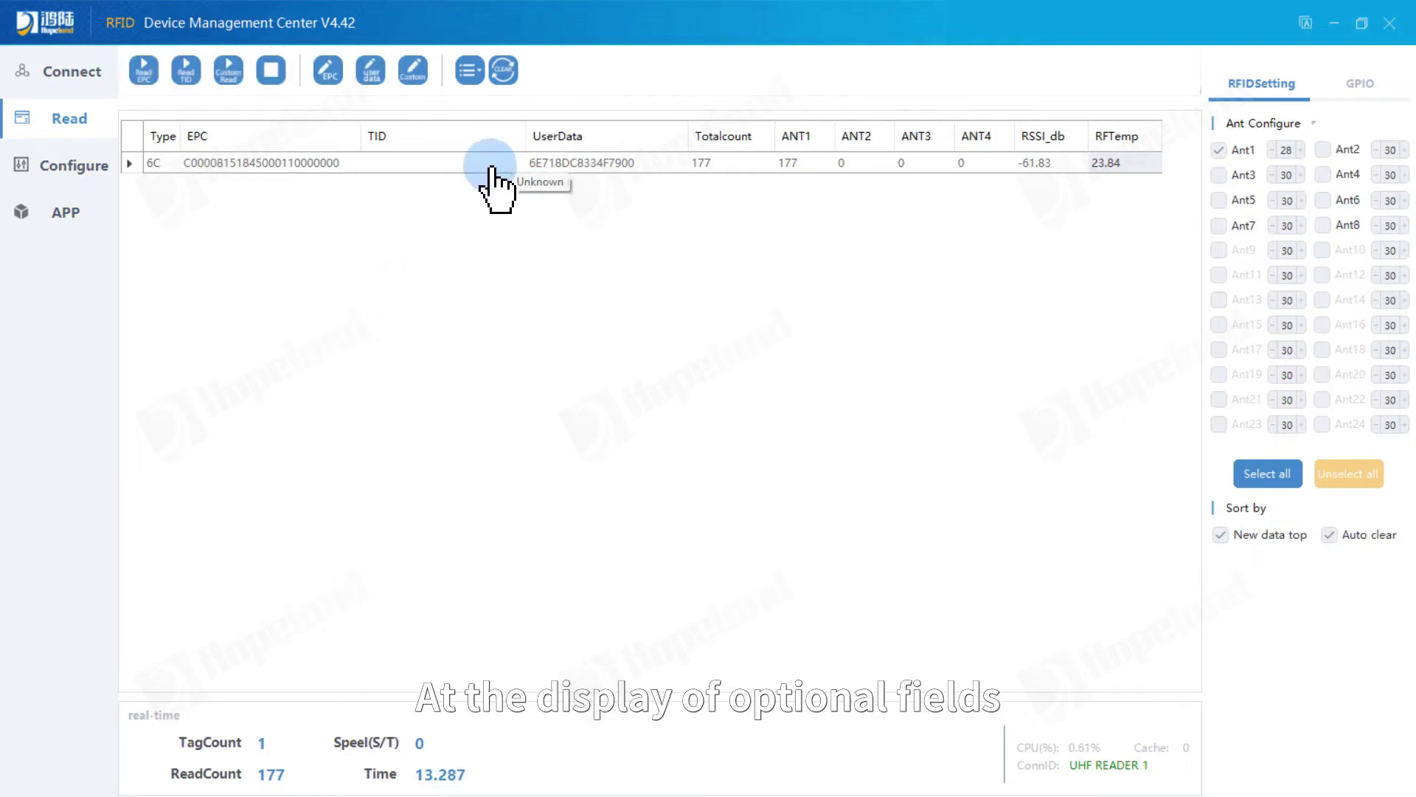
{"action": "left_click", "coordinate": [475, 81]}
{"action": "scroll", "coordinate": [487, 222], "scroll_direction": "up", "scroll_amount": 10}
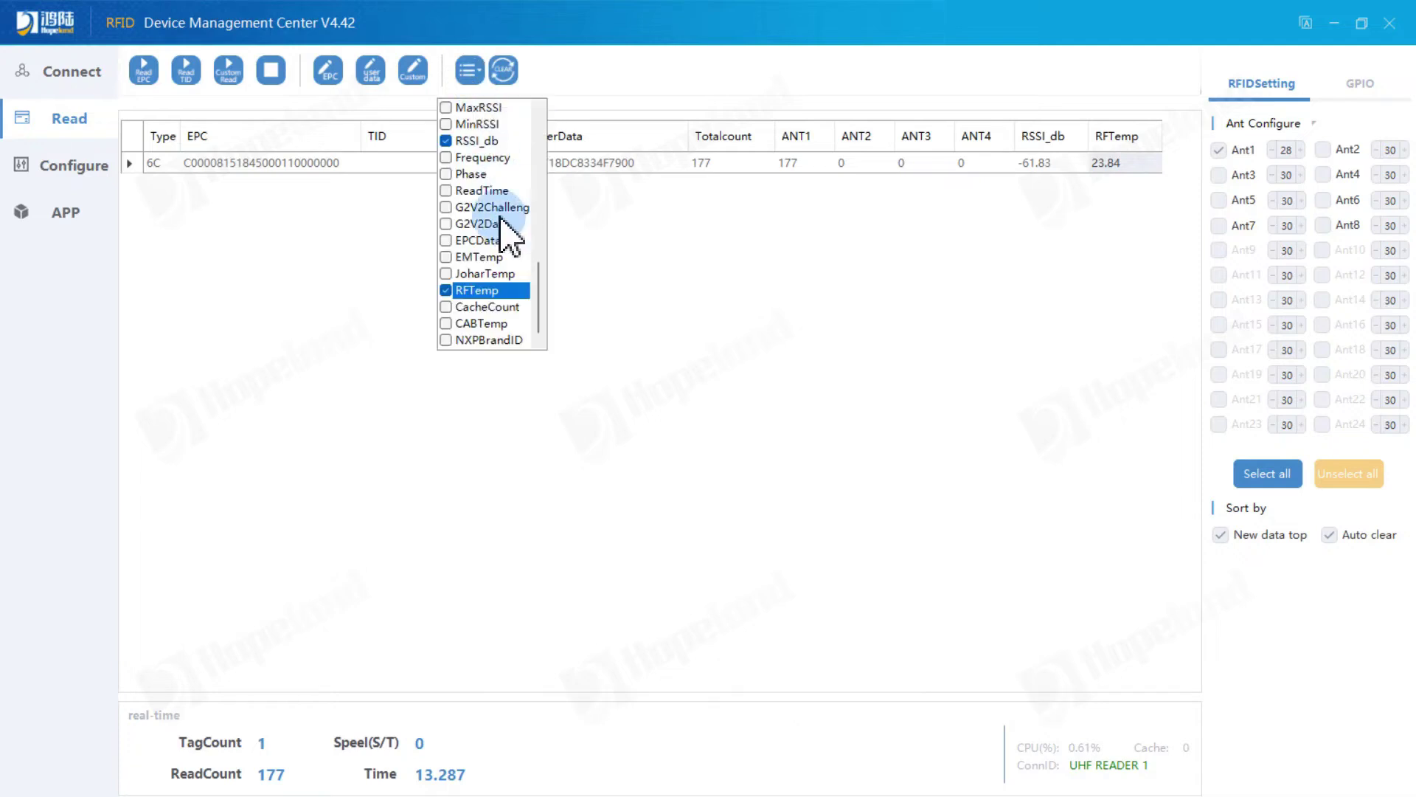
{"action": "scroll", "coordinate": [487, 251], "scroll_direction": "down", "scroll_amount": 3}
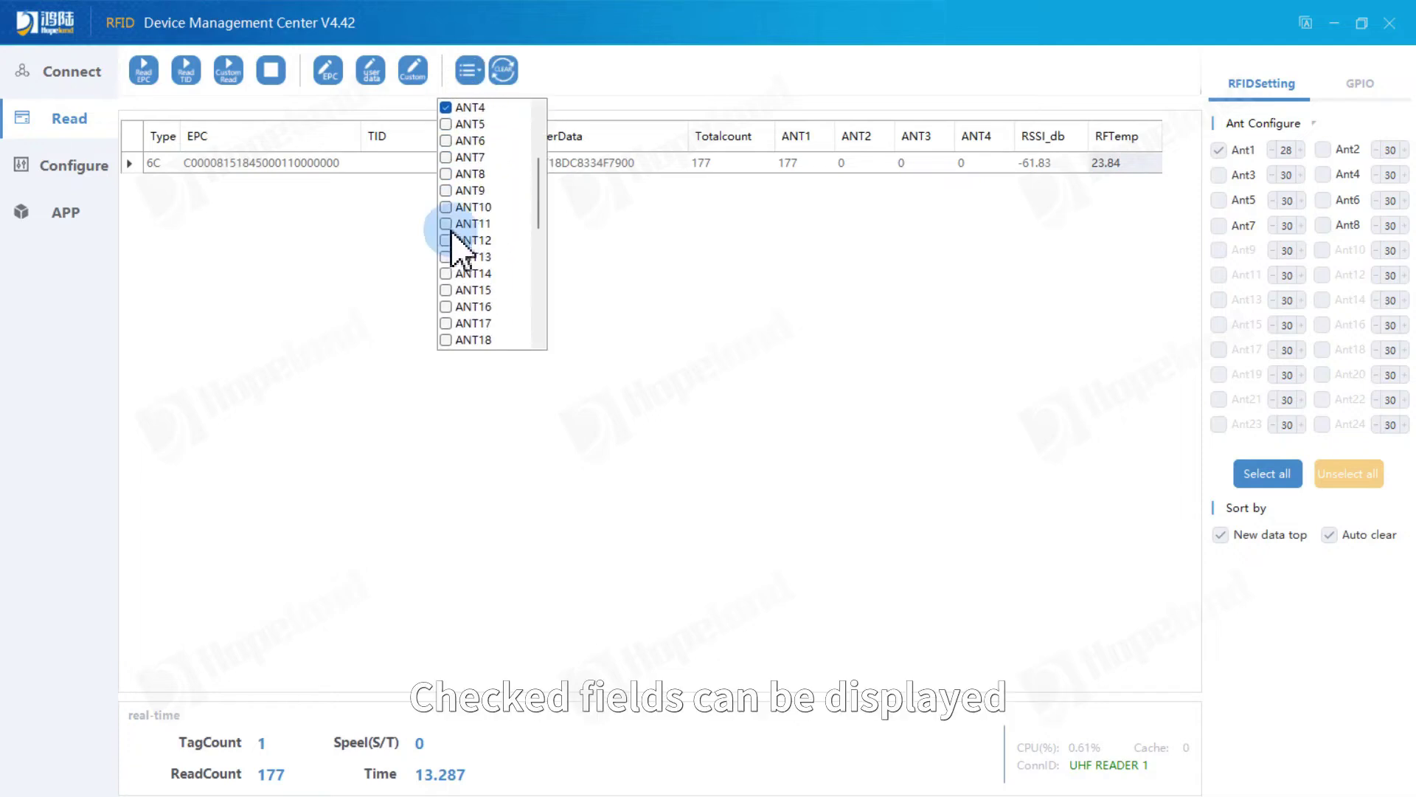
{"action": "left_click", "coordinate": [446, 124]}
{"action": "left_click", "coordinate": [450, 141]}
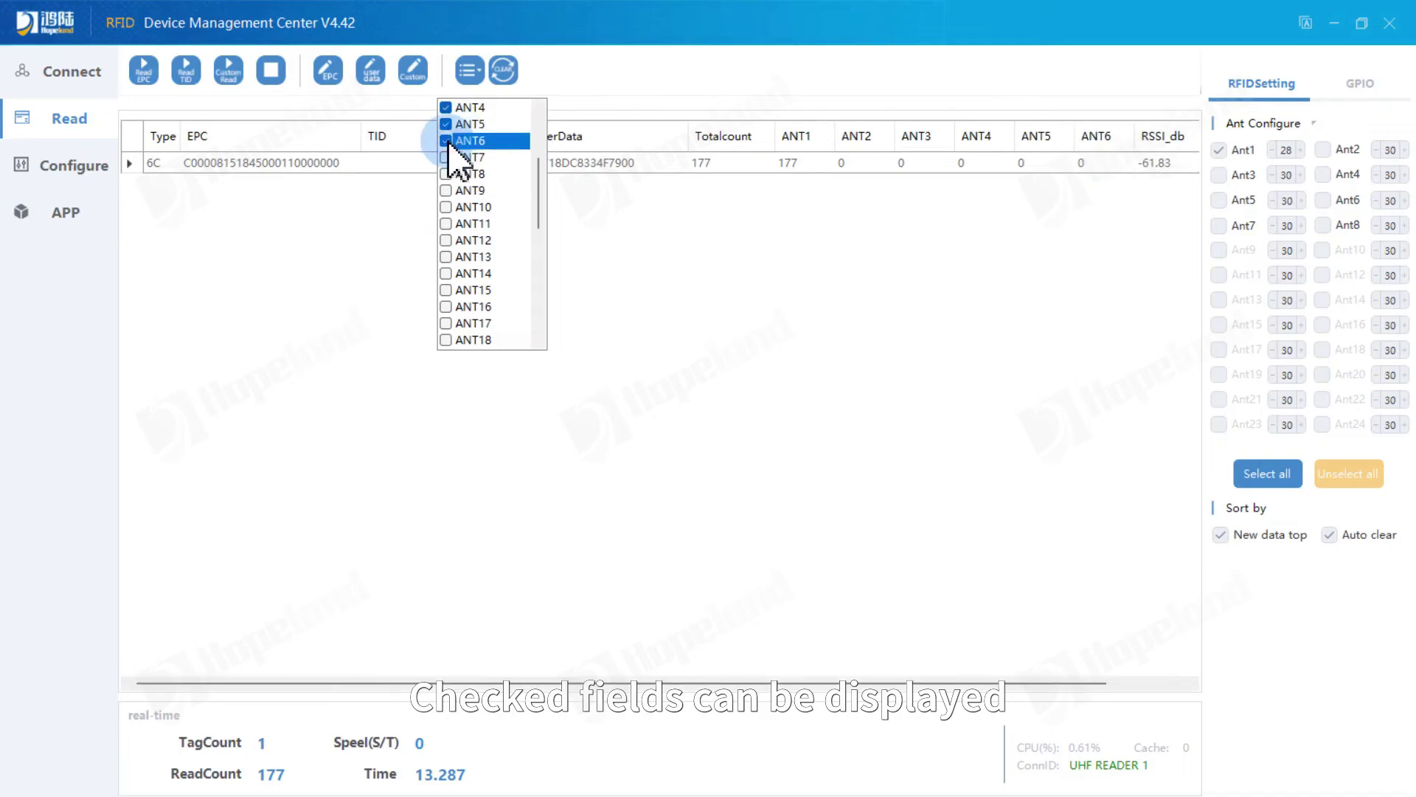
{"action": "left_click", "coordinate": [453, 157]}
{"action": "left_click", "coordinate": [456, 174]}
{"action": "left_click_drag", "start_coordinate": [538, 214], "coordinate": [562, 323]}
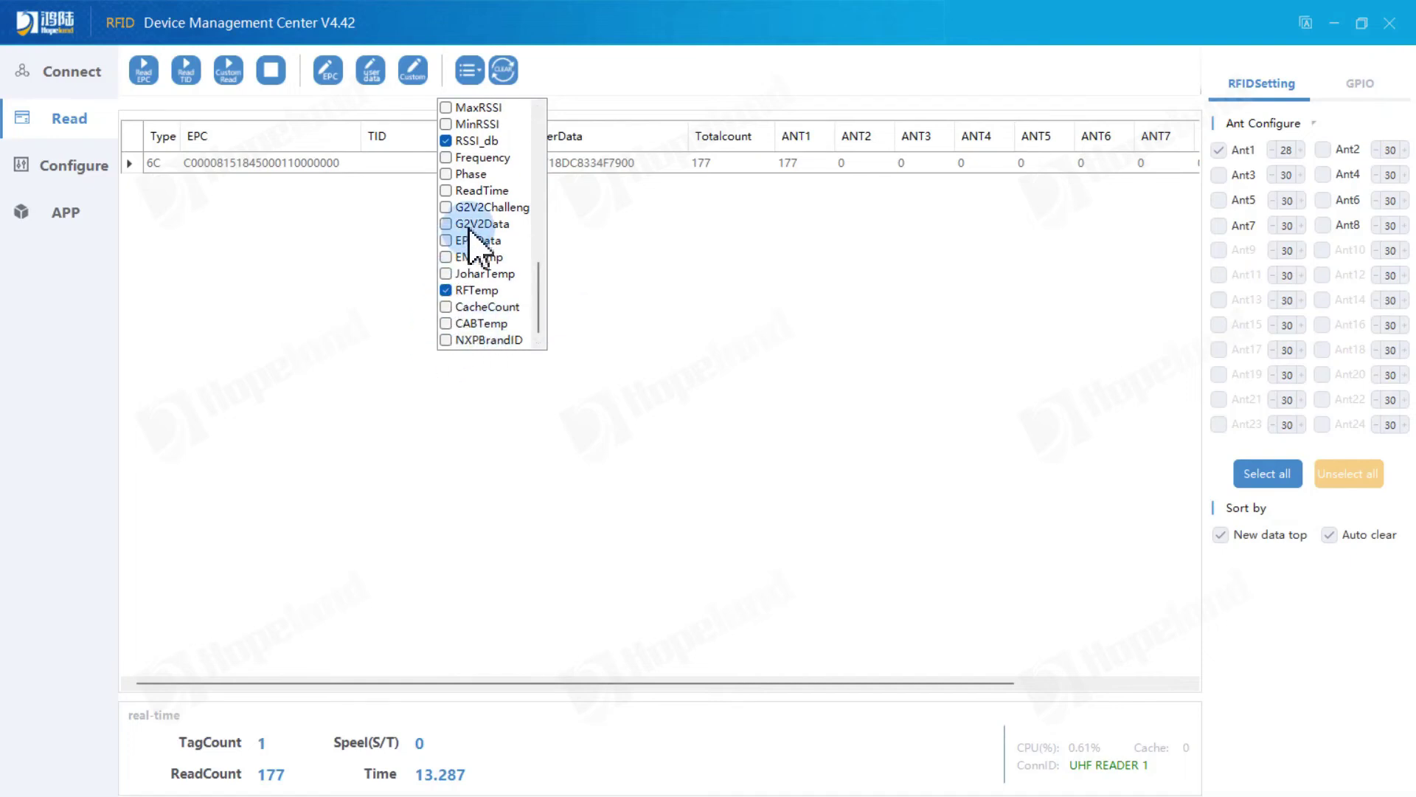
{"action": "left_click", "coordinate": [447, 190]}
{"action": "left_click", "coordinate": [694, 405]}
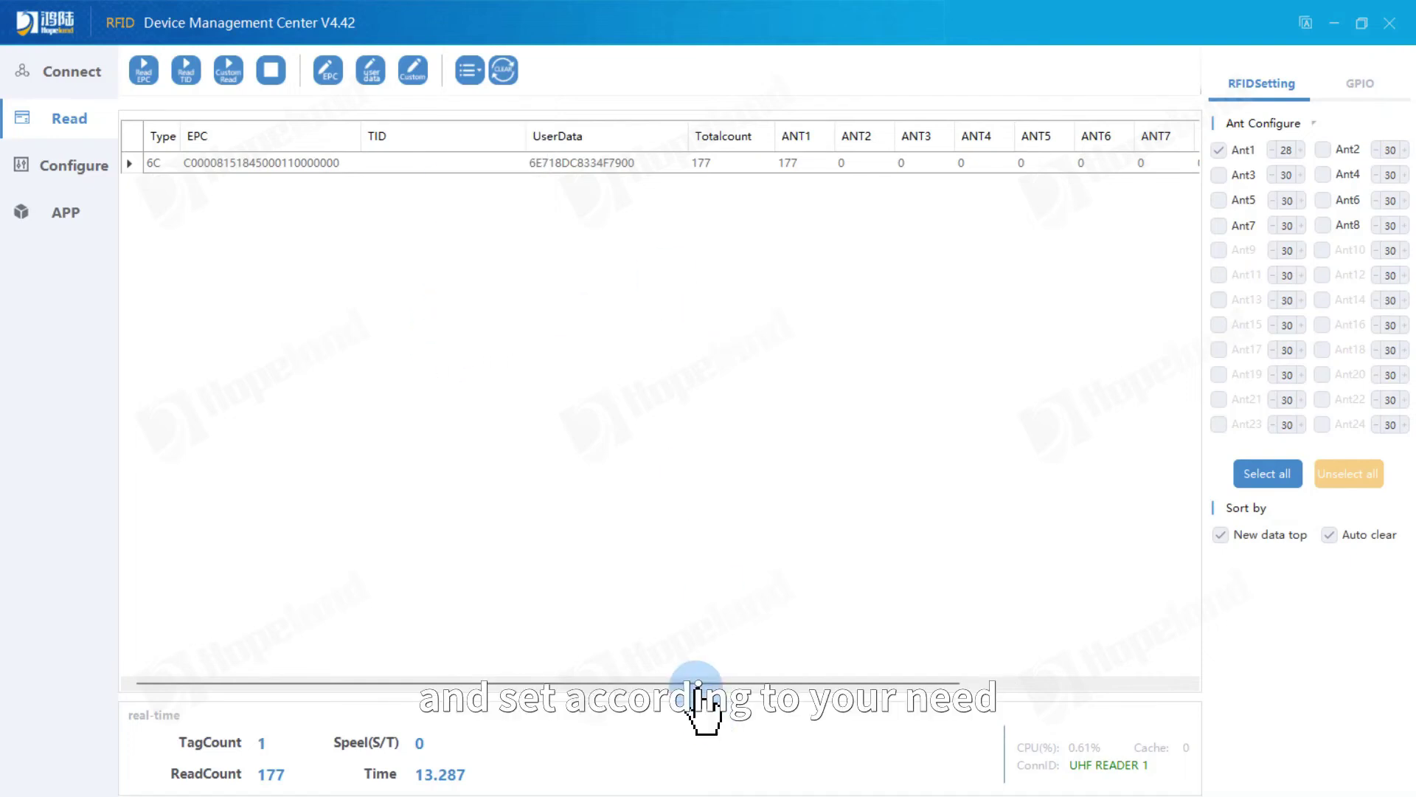
Scroll the tag table right, then view the Connect page with UHF READER 1 connected
{"action": "left_click_drag", "start_coordinate": [799, 682], "coordinate": [642, 685]}
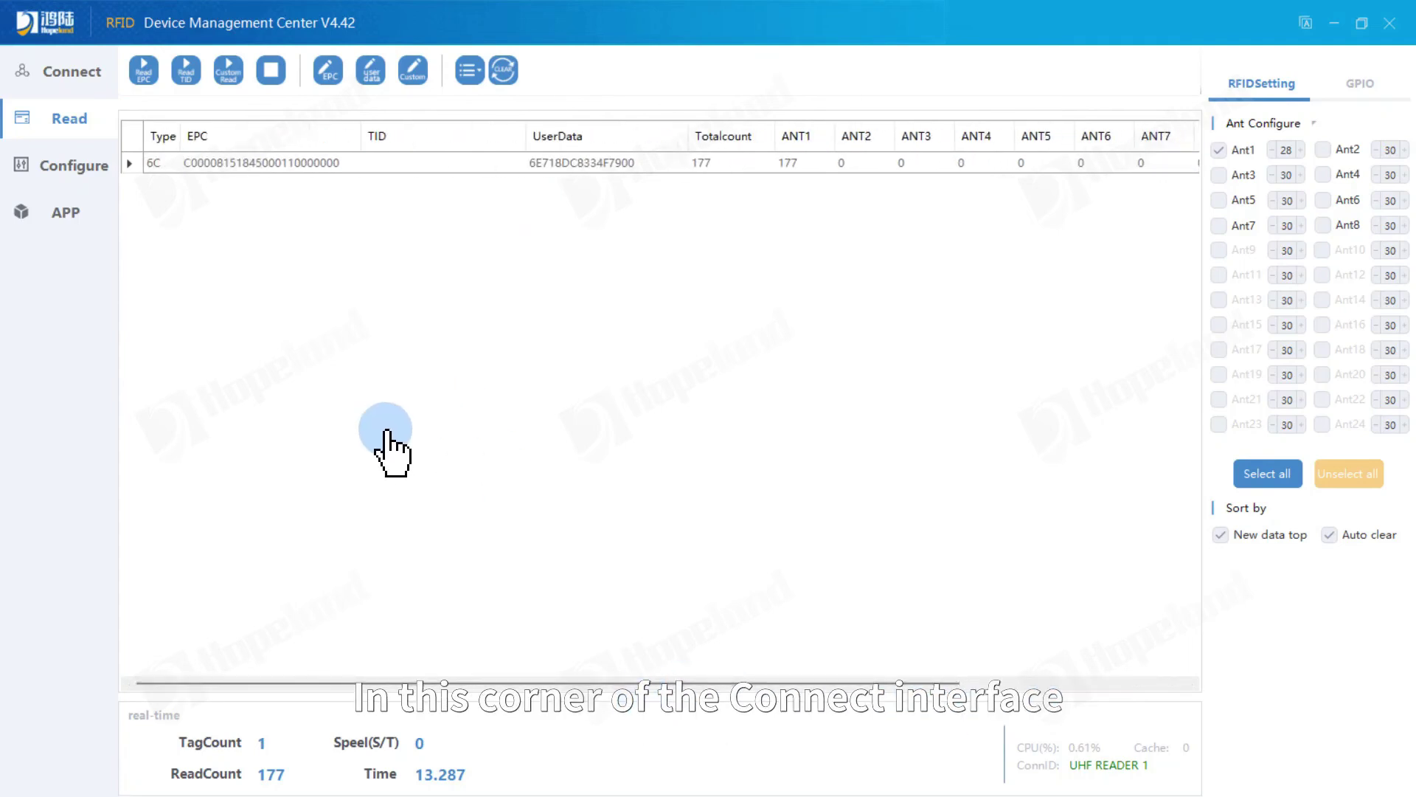
{"action": "left_click", "coordinate": [83, 74]}
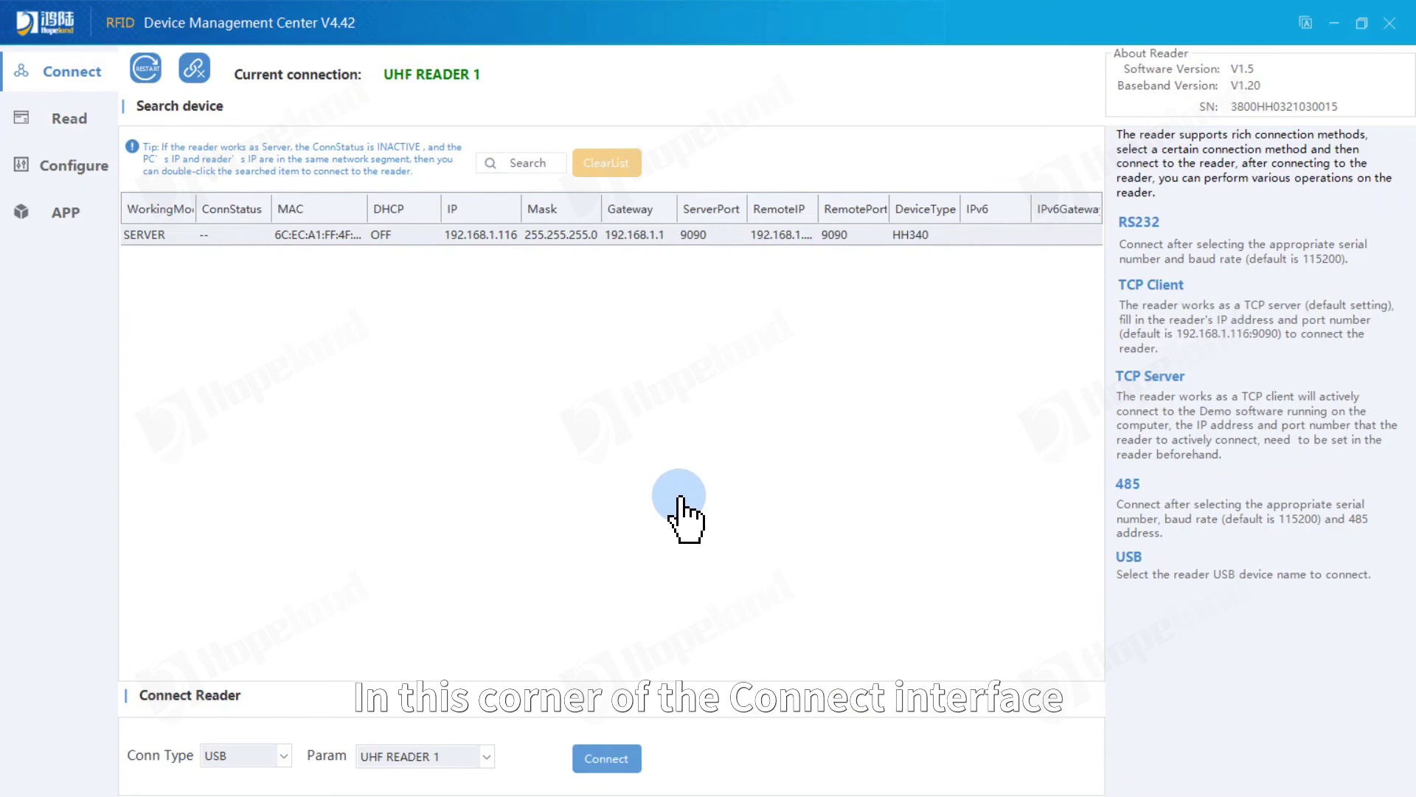